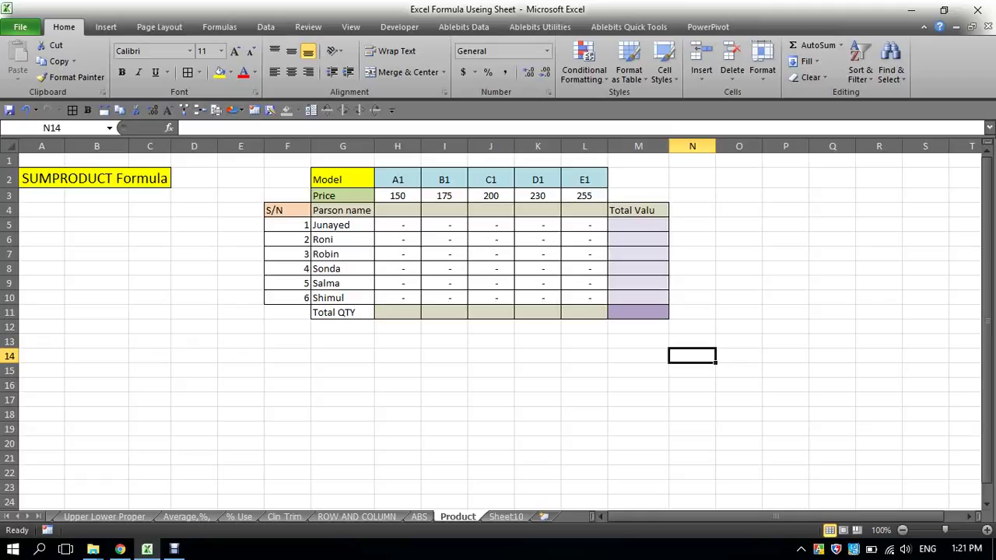
Highlight the Model heading row and the Price row, showing A1 at 150 and B1 at 175.
{"action": "left_click", "coordinate": [537, 355]}
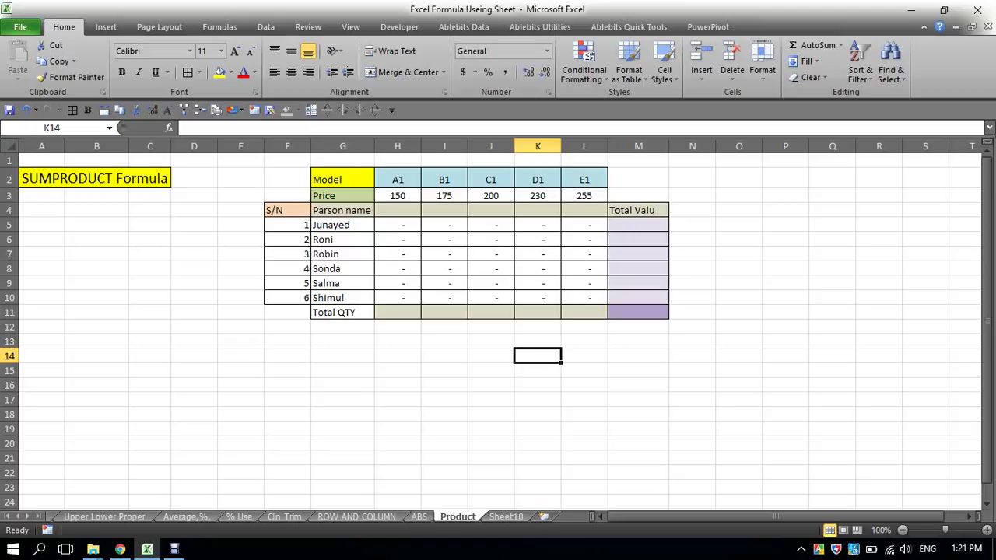
{"action": "left_click", "coordinate": [343, 356]}
{"action": "left_click", "coordinate": [343, 179]}
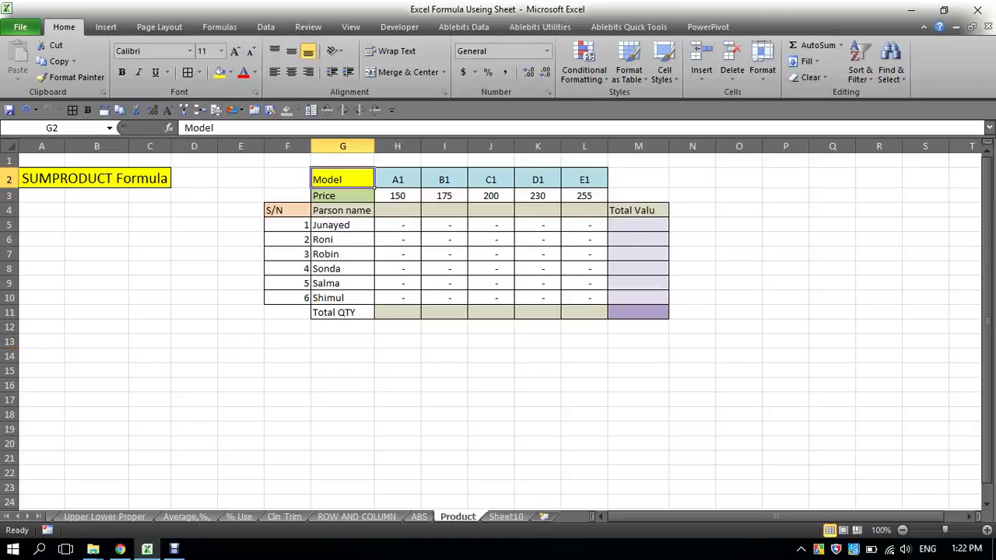
{"action": "left_click_drag", "start_coordinate": [374, 188], "coordinate": [586, 187]}
{"action": "left_click", "coordinate": [739, 179]}
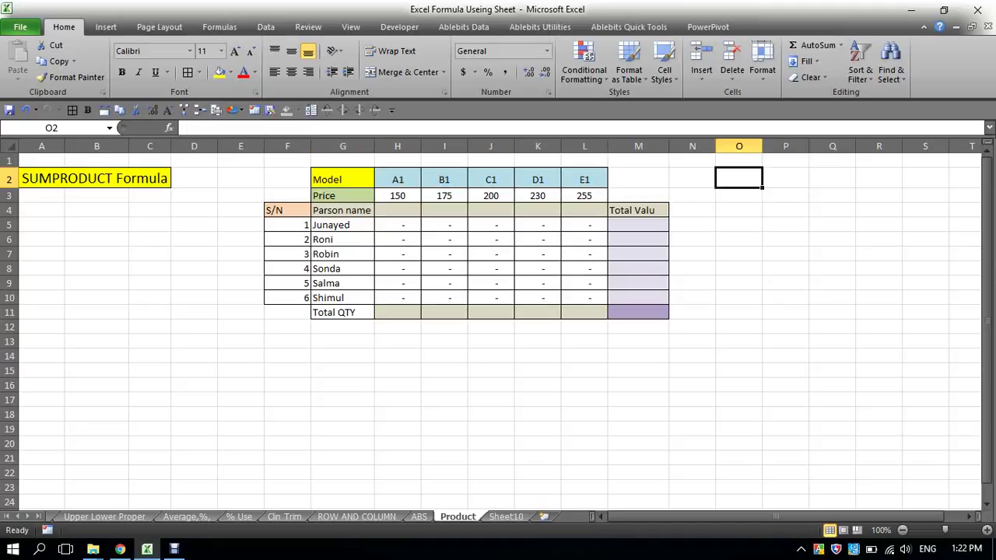
{"action": "left_click", "coordinate": [397, 179]}
{"action": "left_click_drag", "start_coordinate": [342, 195], "coordinate": [585, 201]}
{"action": "left_click", "coordinate": [692, 196]}
{"action": "left_click", "coordinate": [417, 184]}
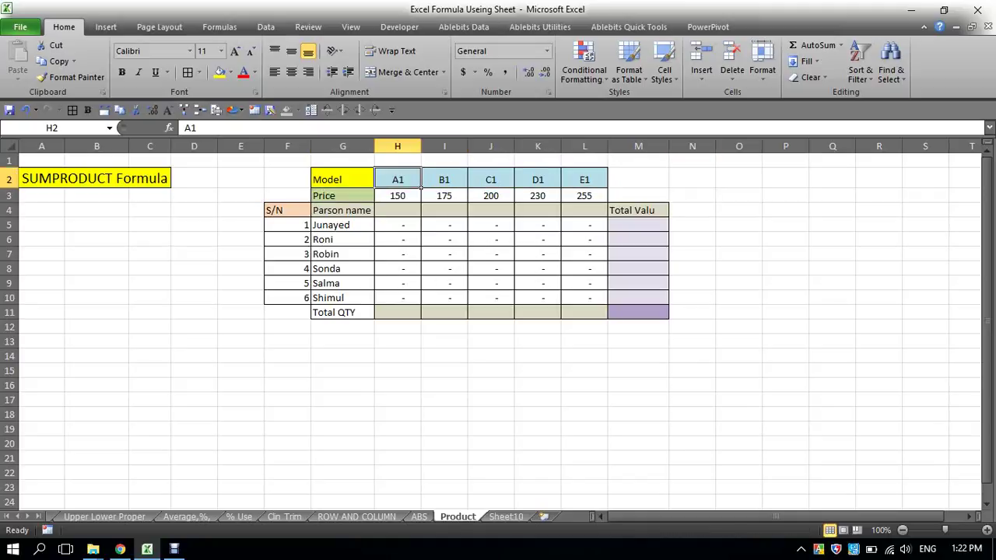
{"action": "left_click", "coordinate": [419, 199]}
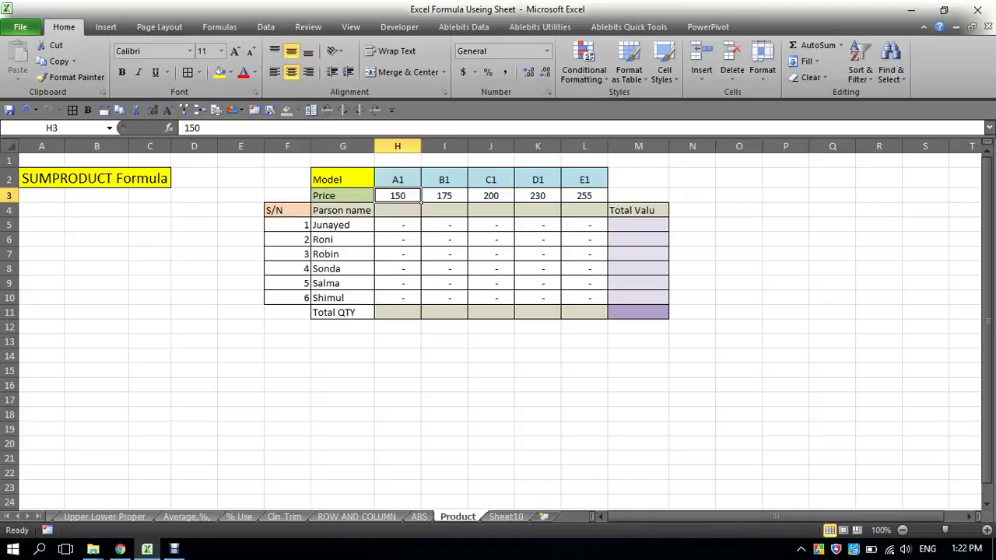
{"action": "left_click", "coordinate": [465, 184]}
{"action": "left_click", "coordinate": [467, 199]}
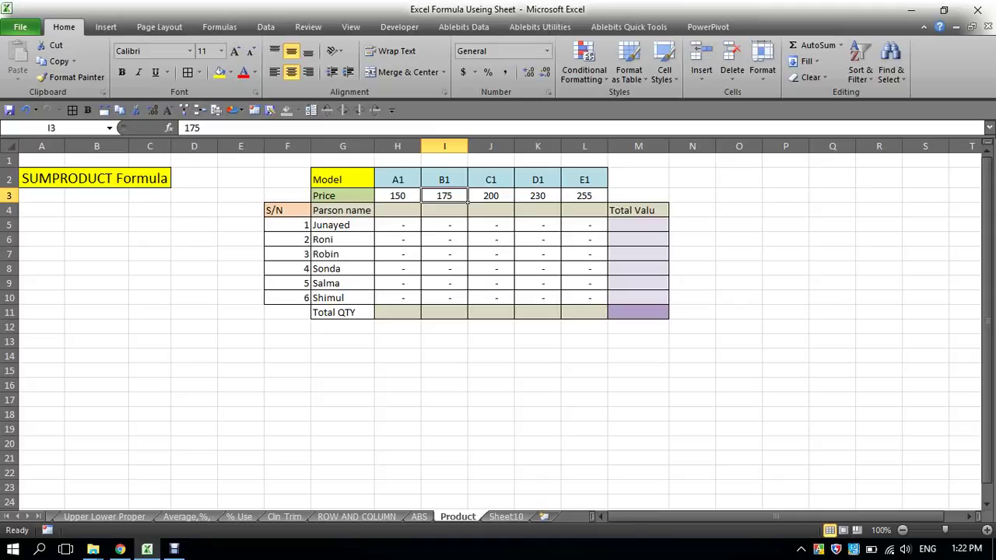
Point out the six person names, the first person's quantities and their Total Value cell.
{"action": "left_click", "coordinate": [373, 228]}
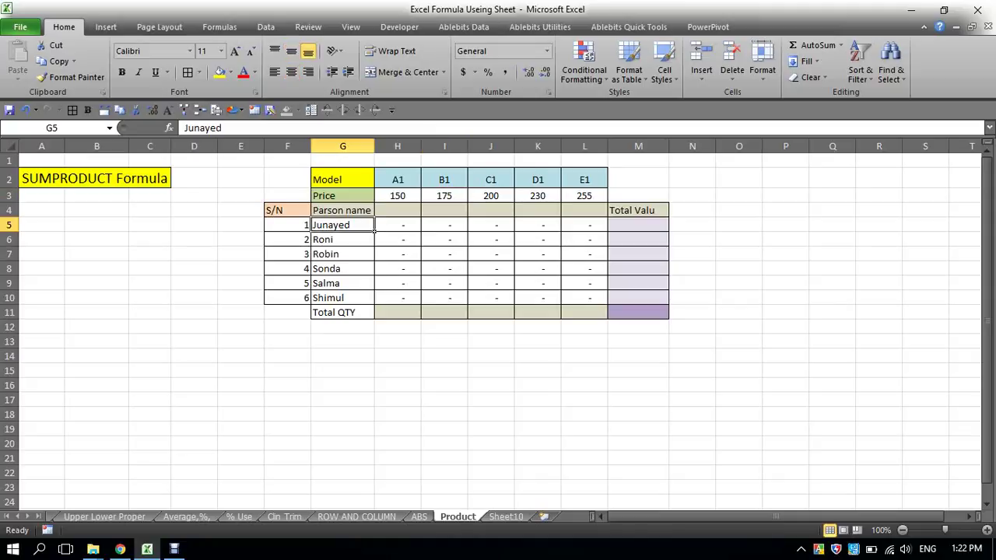
{"action": "left_click_drag", "start_coordinate": [374, 231], "coordinate": [374, 304]}
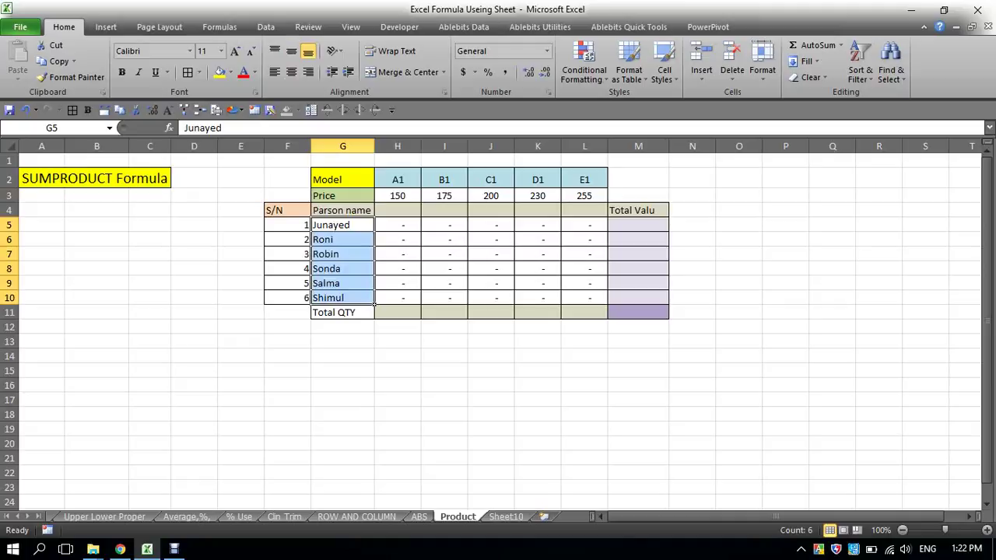
{"action": "left_click", "coordinate": [397, 225]}
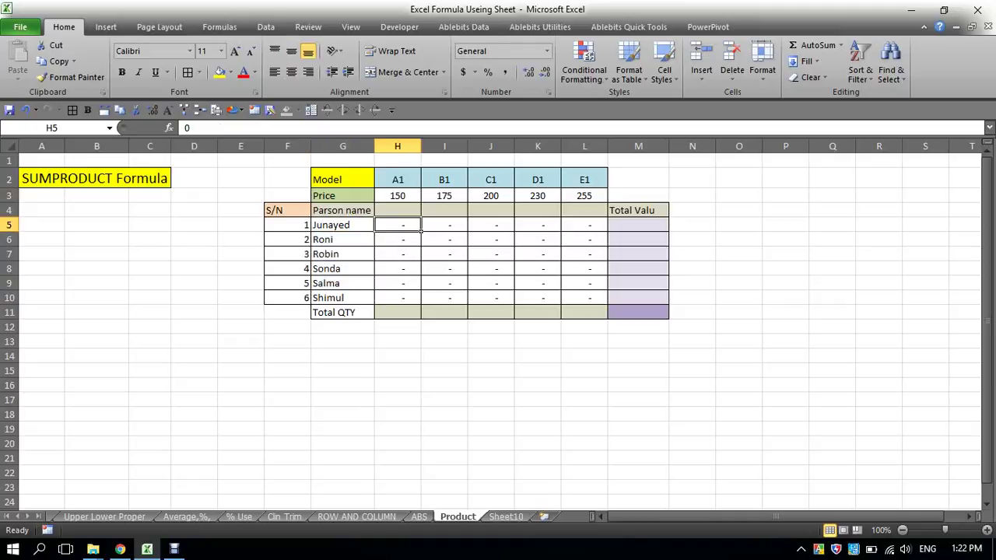
{"action": "key", "text": "Right"}
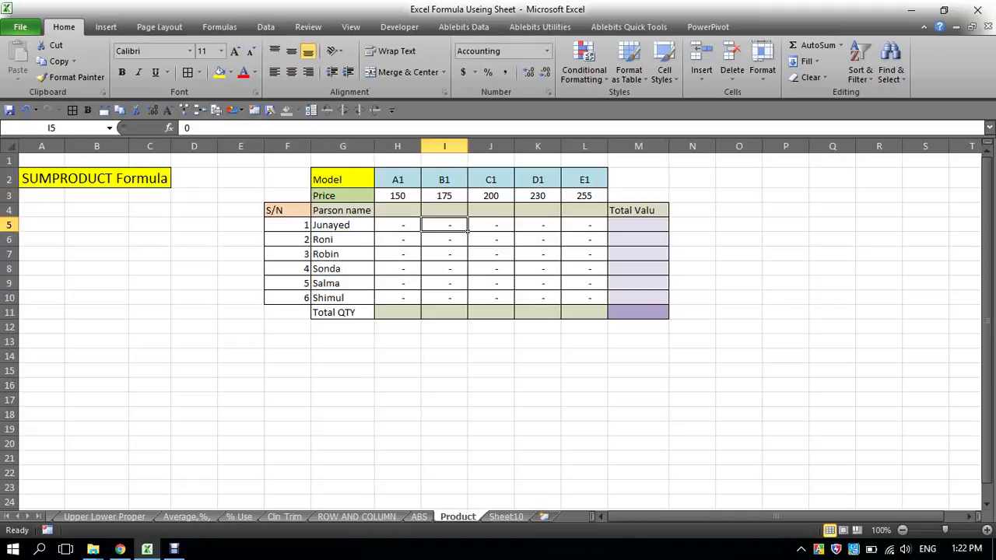
{"action": "key", "text": "Right"}
{"action": "key", "text": "Right"}
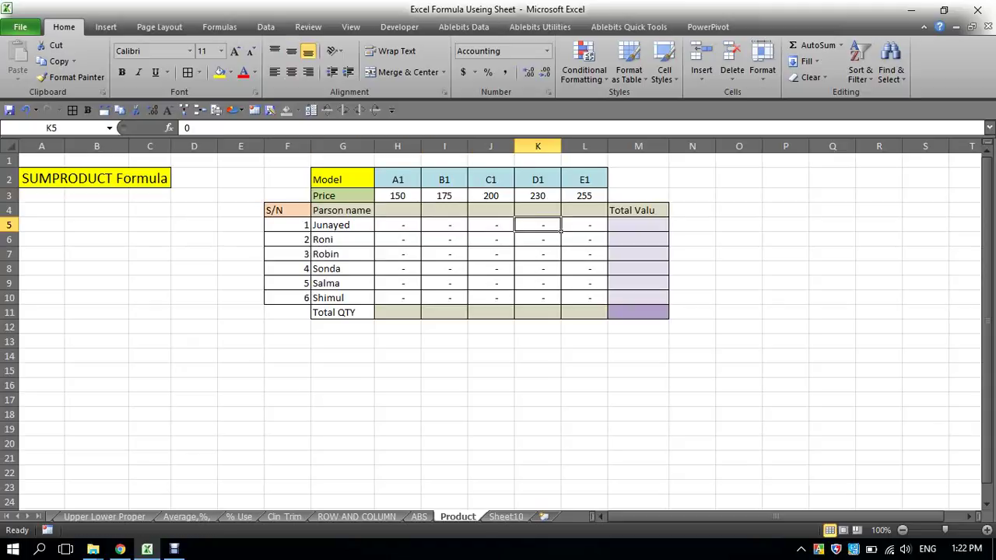
{"action": "left_click", "coordinate": [398, 225]}
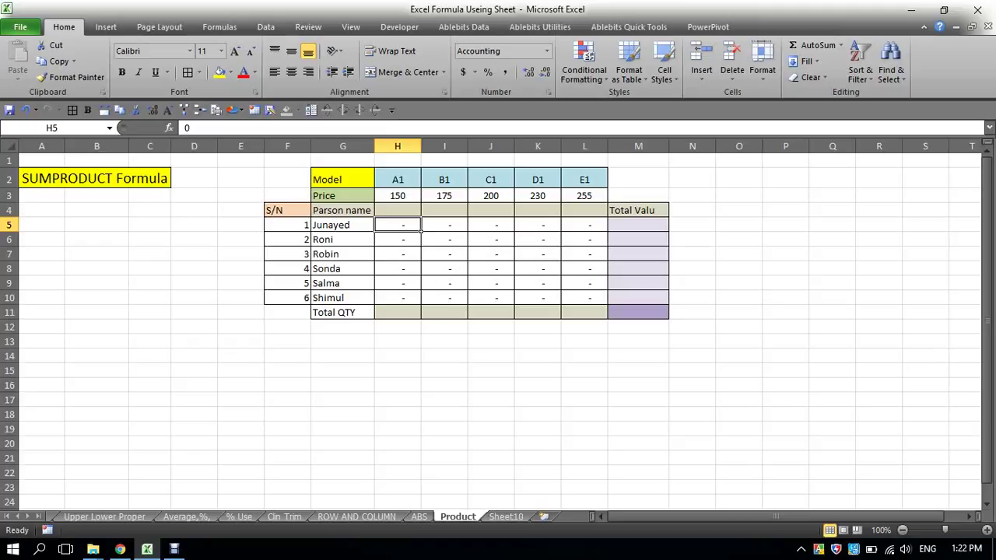
{"action": "left_click", "coordinate": [638, 225]}
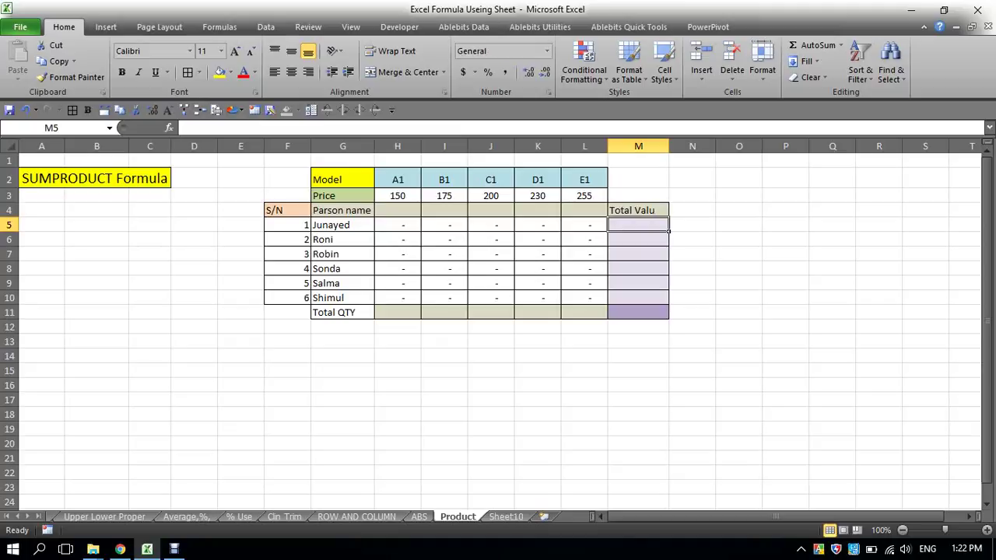
{"action": "left_click", "coordinate": [398, 225]}
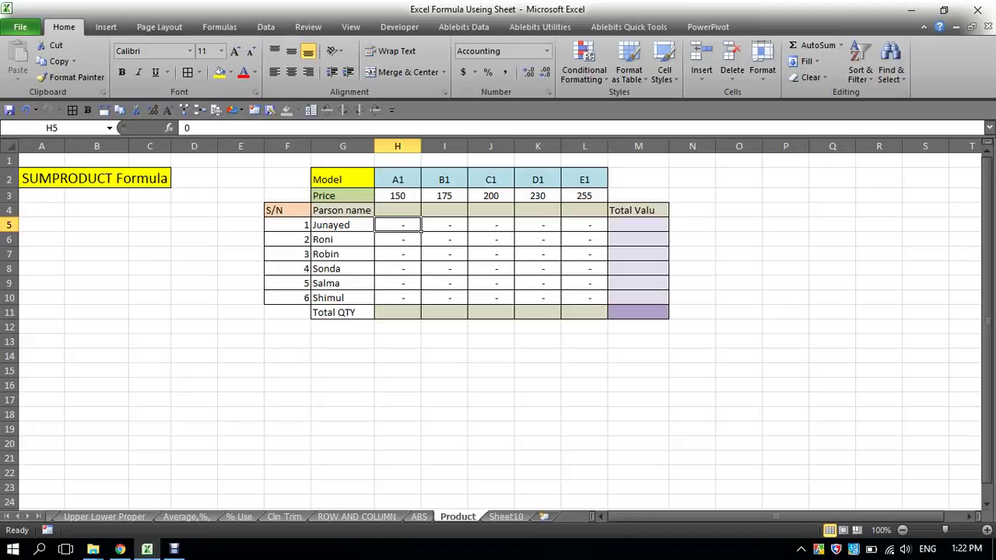
Relate the A1 and B1 prices (150, 175) to the first person's quantities and Total Value.
{"action": "left_click", "coordinate": [420, 198]}
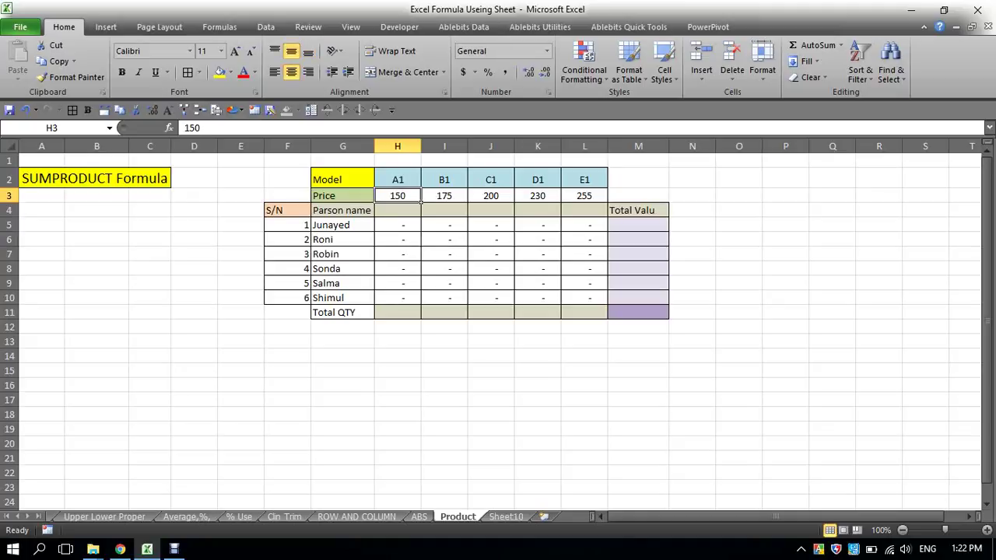
{"action": "left_click", "coordinate": [638, 225]}
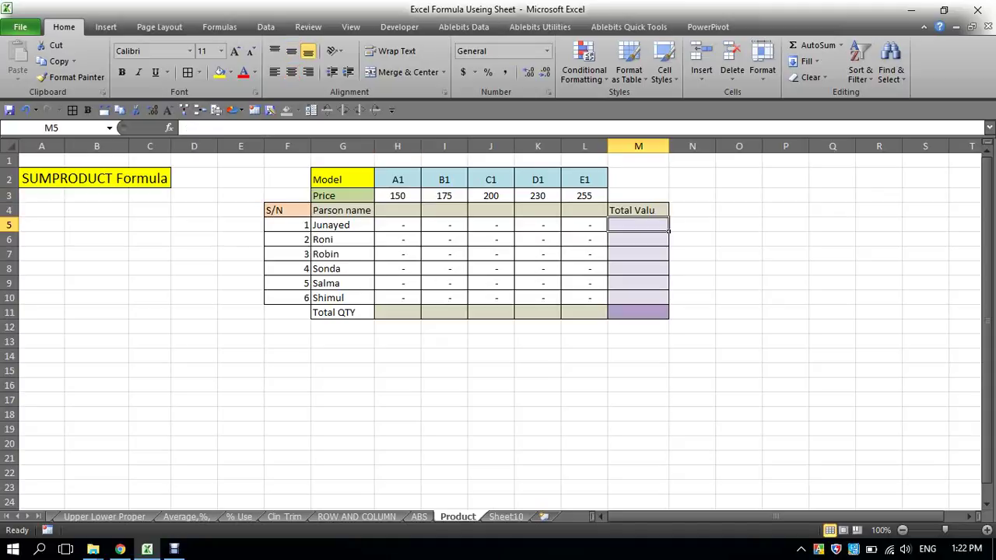
{"action": "left_click", "coordinate": [445, 195]}
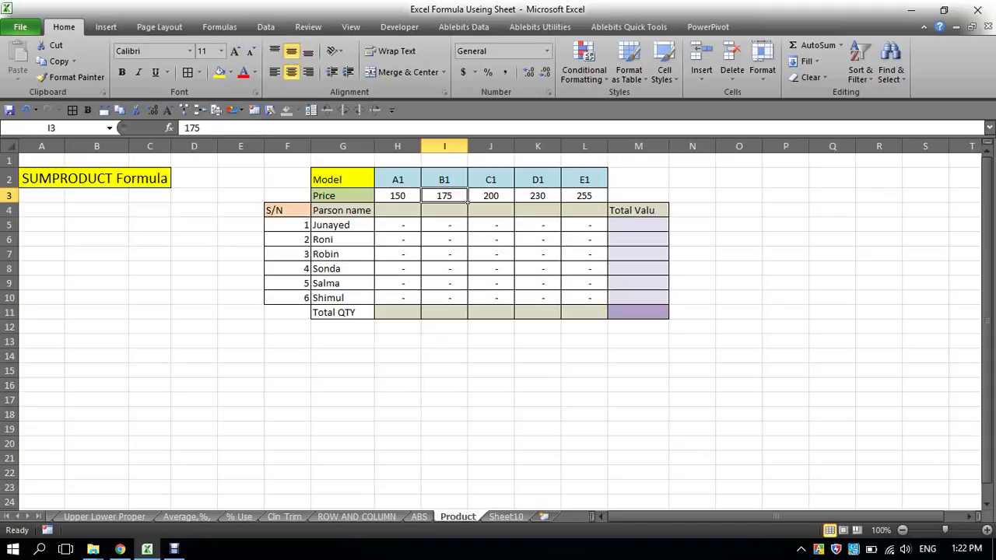
{"action": "left_click", "coordinate": [467, 229]}
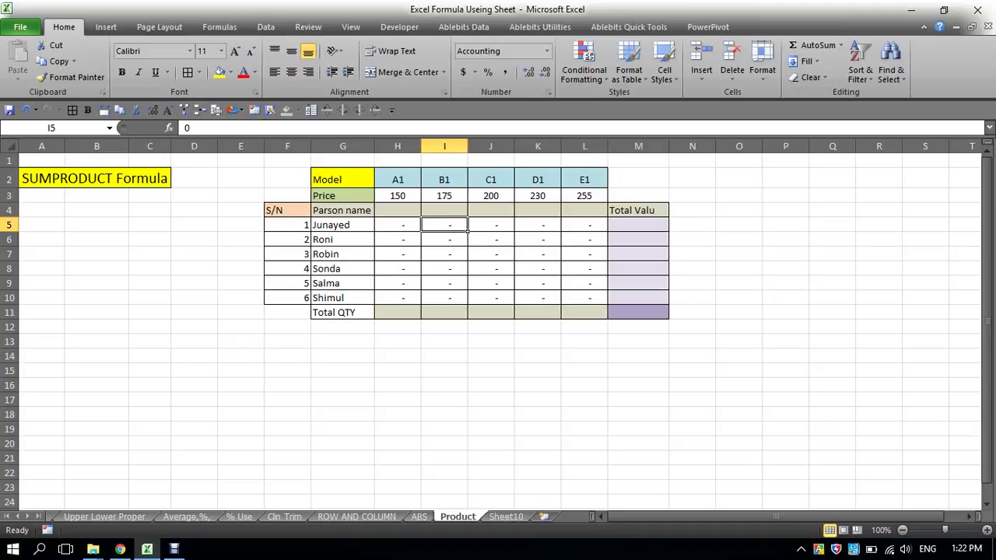
{"action": "left_click", "coordinate": [466, 200]}
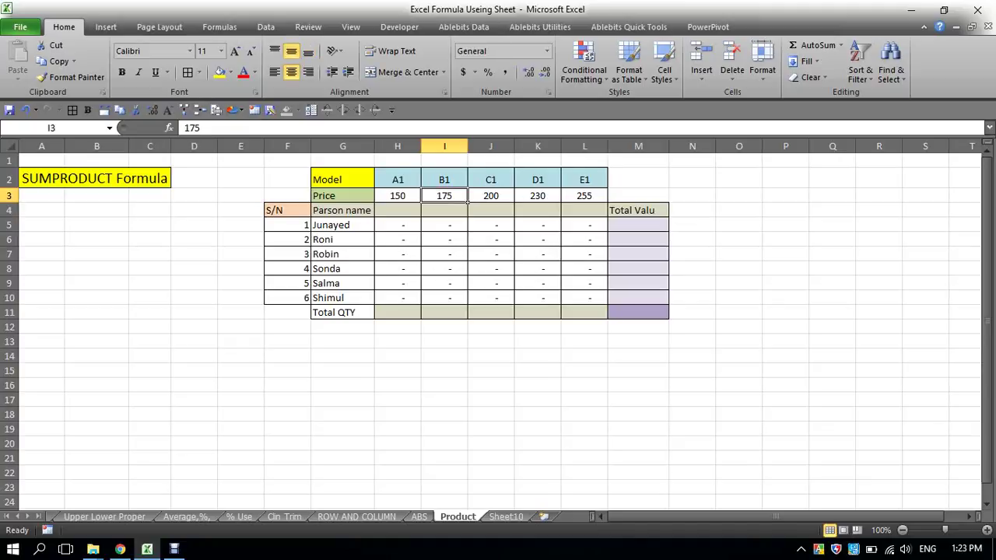
{"action": "left_click", "coordinate": [665, 229]}
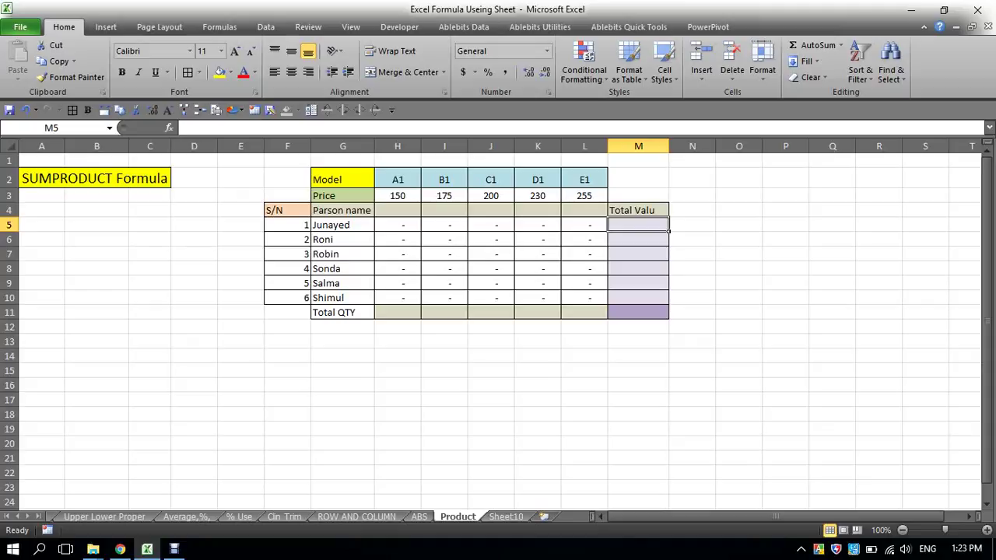
{"action": "left_click", "coordinate": [738, 239]}
{"action": "left_click", "coordinate": [638, 225]}
{"action": "left_click", "coordinate": [738, 284]}
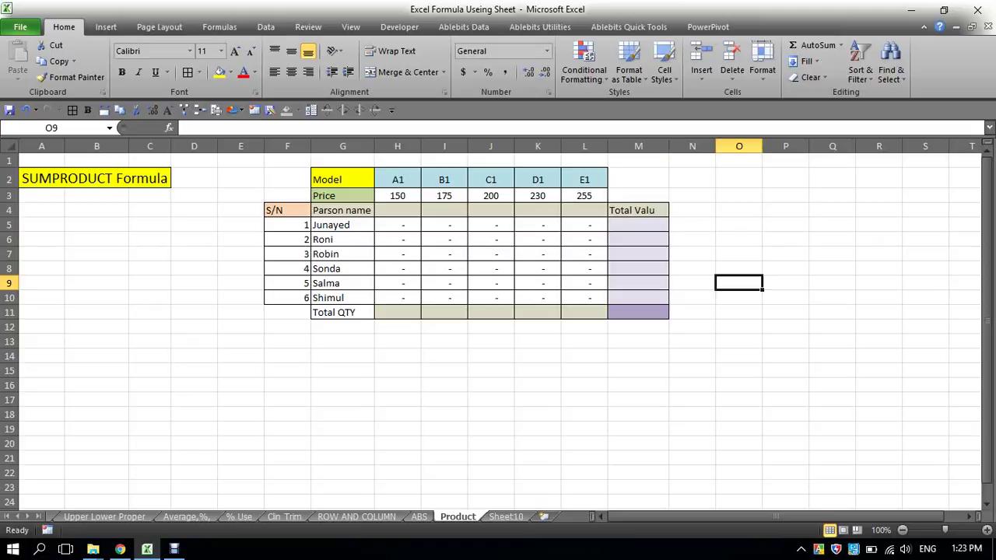
In M5, start =SUMPRODUCT( with the Price row H3:L3 as the first array.
{"action": "left_click", "coordinate": [638, 224]}
{"action": "type", "text": "="}
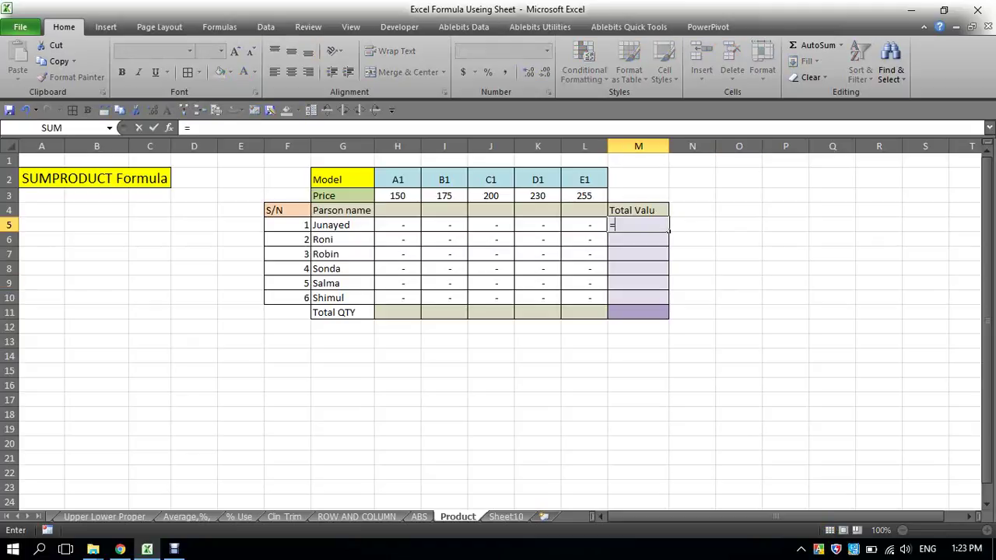
{"action": "type", "text": "sump"}
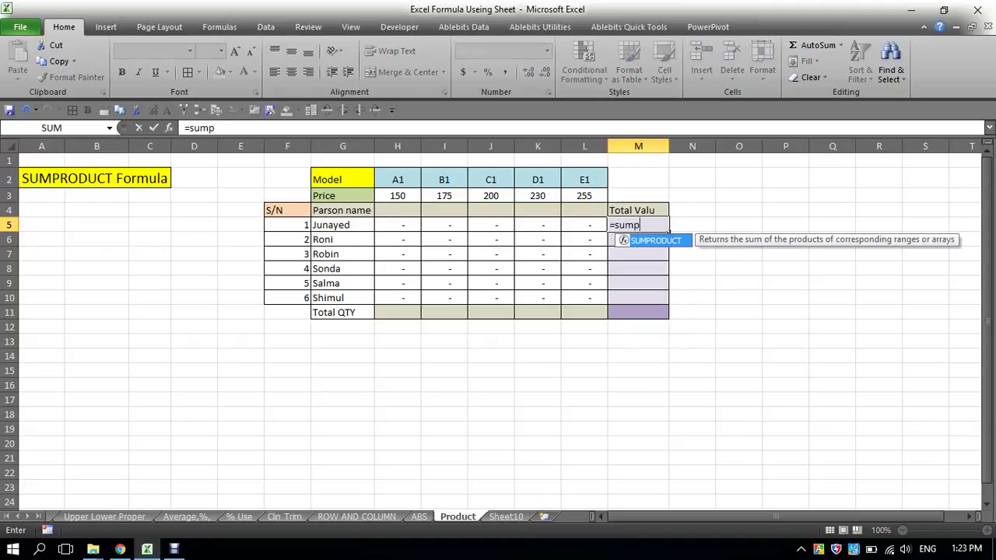
{"action": "type", "text": "r"}
{"action": "key", "text": "Tab"}
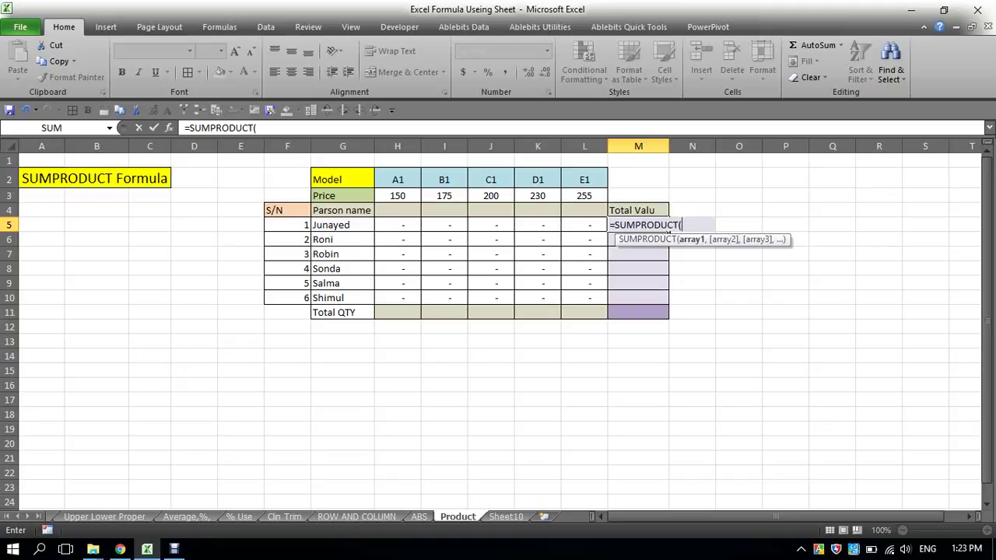
{"action": "left_click_drag", "start_coordinate": [393, 195], "coordinate": [595, 199]}
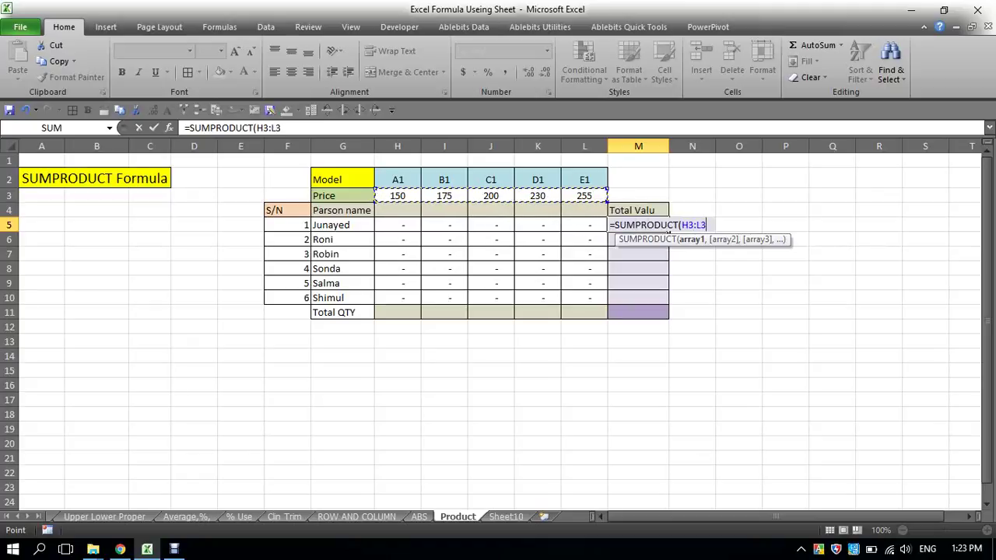
{"action": "type", "text": ","}
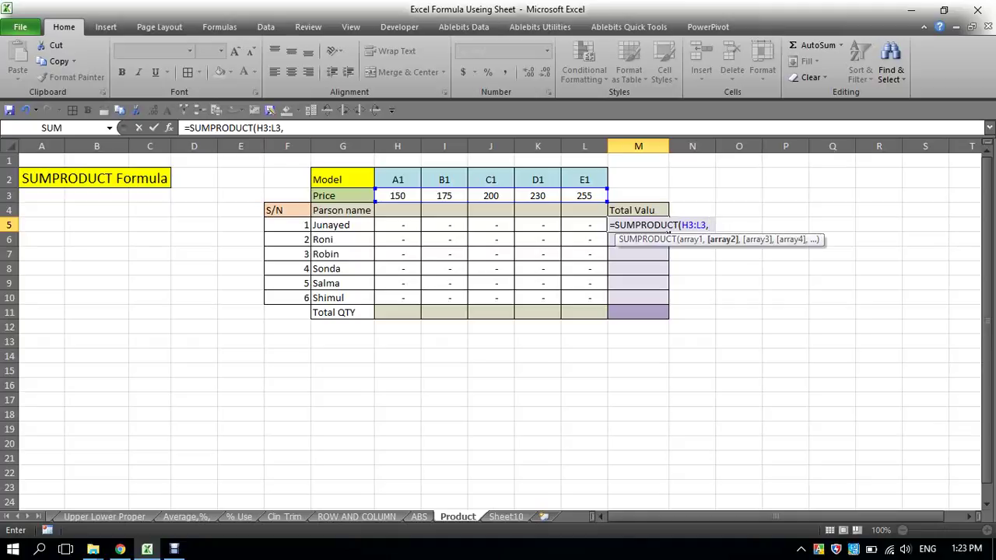
Add $ before both row numbers so the formula reads =SUMPRODUCT(H$3:L$3,.
{"action": "left_click", "coordinate": [263, 128]}
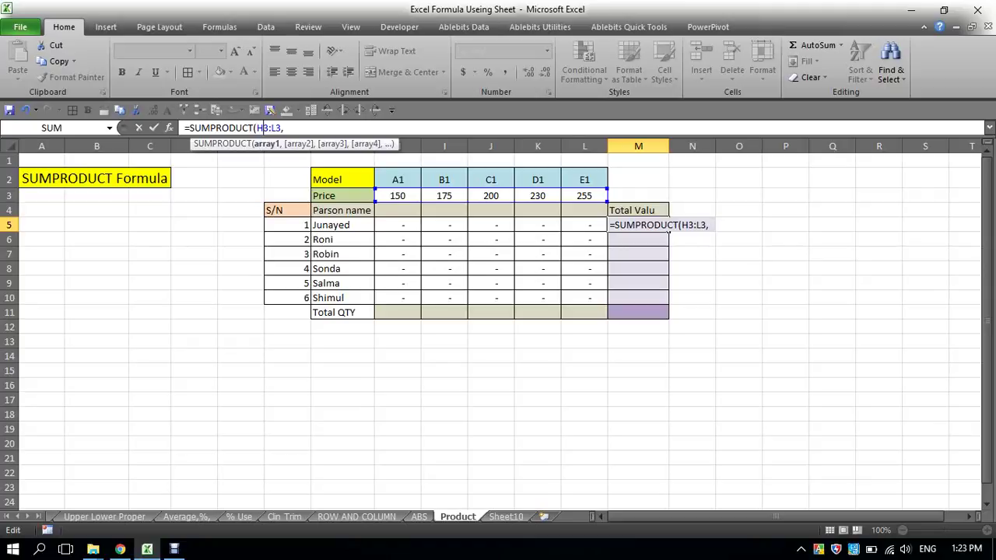
{"action": "type", "text": "$"}
{"action": "left_click", "coordinate": [281, 127]}
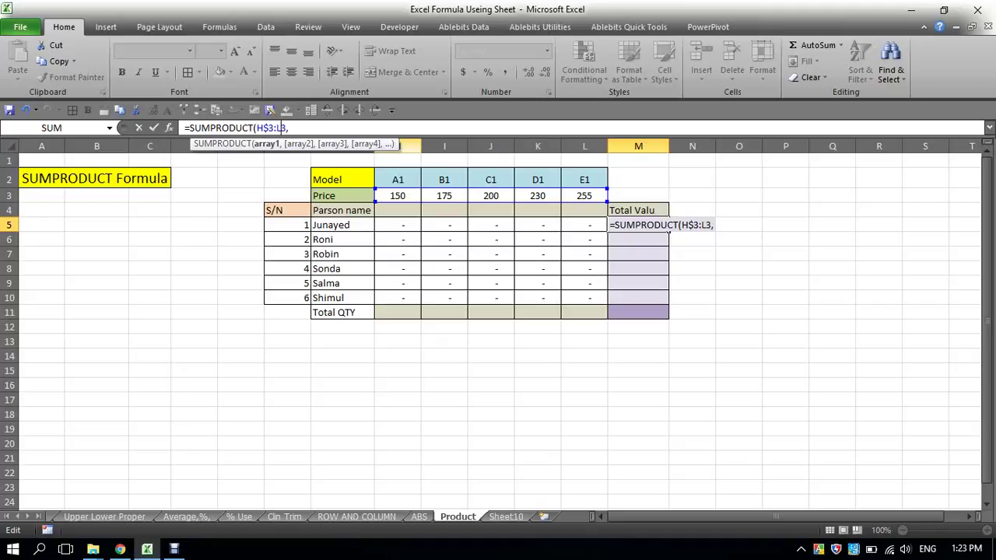
{"action": "type", "text": "$"}
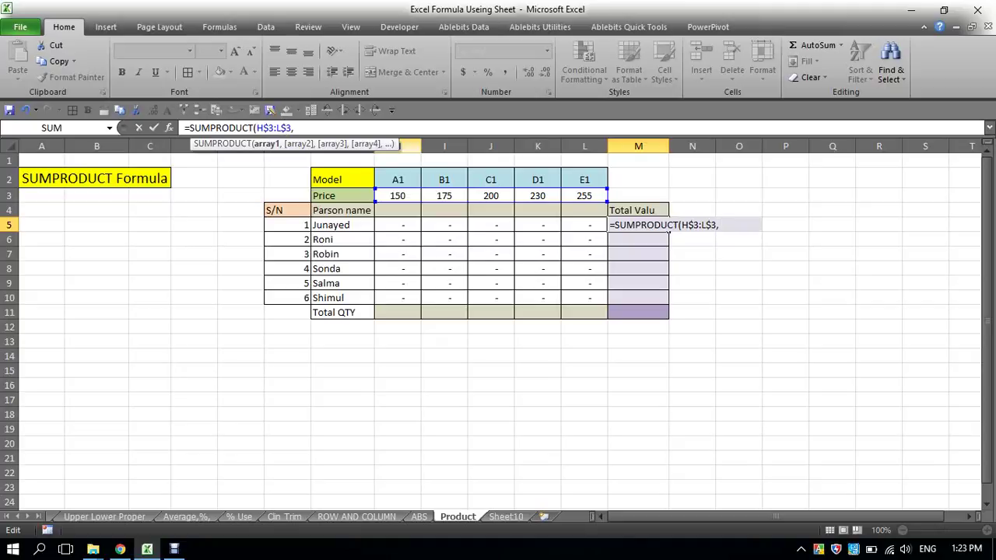
{"action": "left_click", "coordinate": [294, 128]}
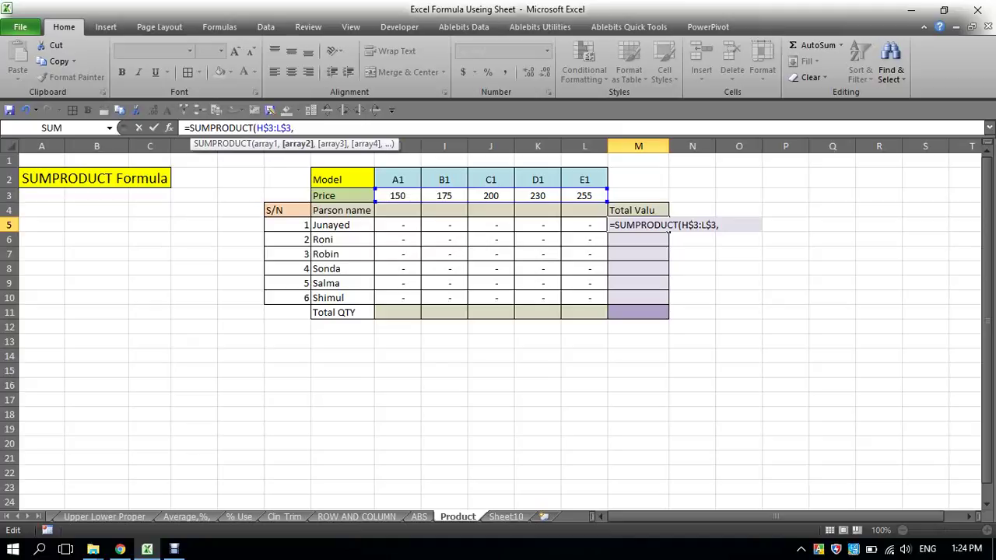
Add the first person's quantities H5:L5 as the second array, close the bracket and commit.
{"action": "left_click", "coordinate": [398, 225]}
{"action": "left_click_drag", "start_coordinate": [401, 226], "coordinate": [595, 232]}
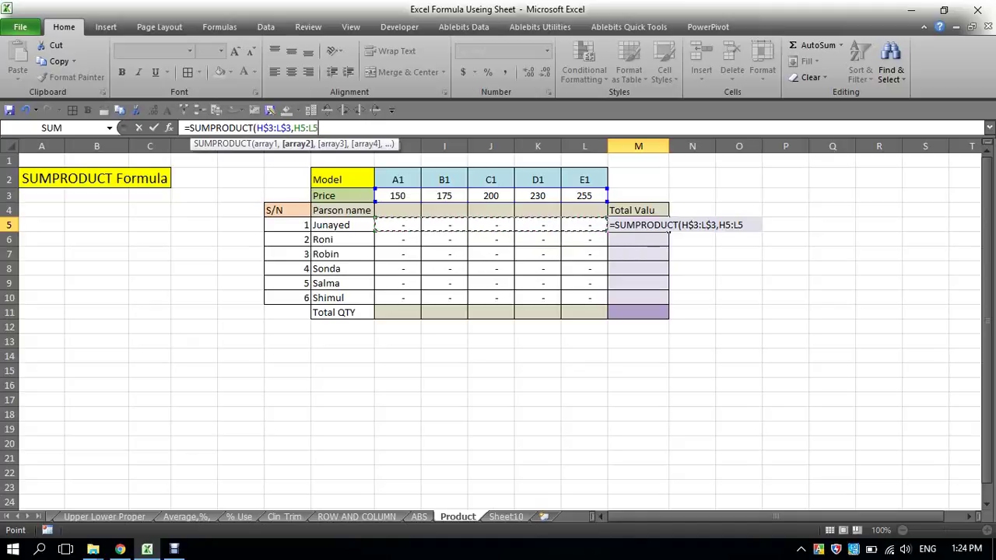
{"action": "type", "text": ")"}
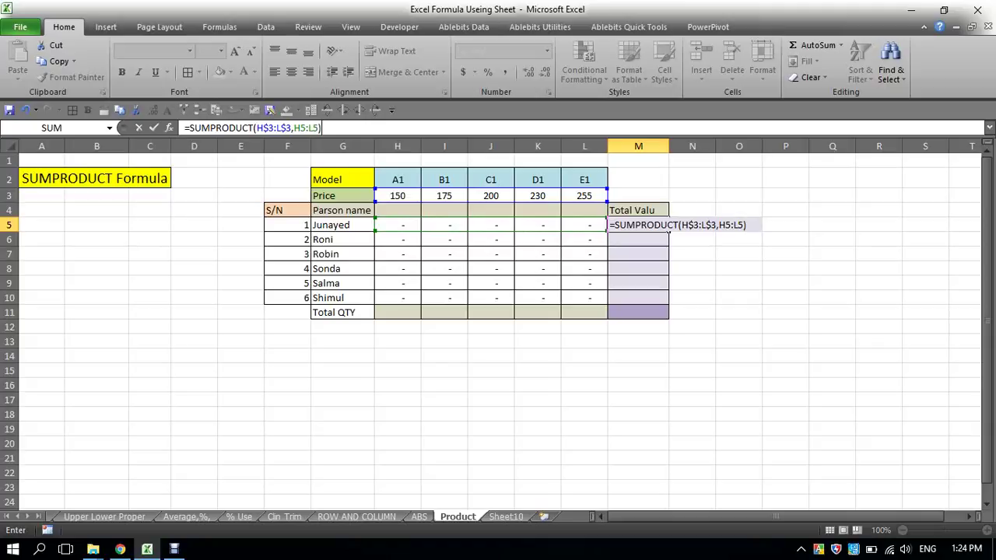
{"action": "key", "text": "Return"}
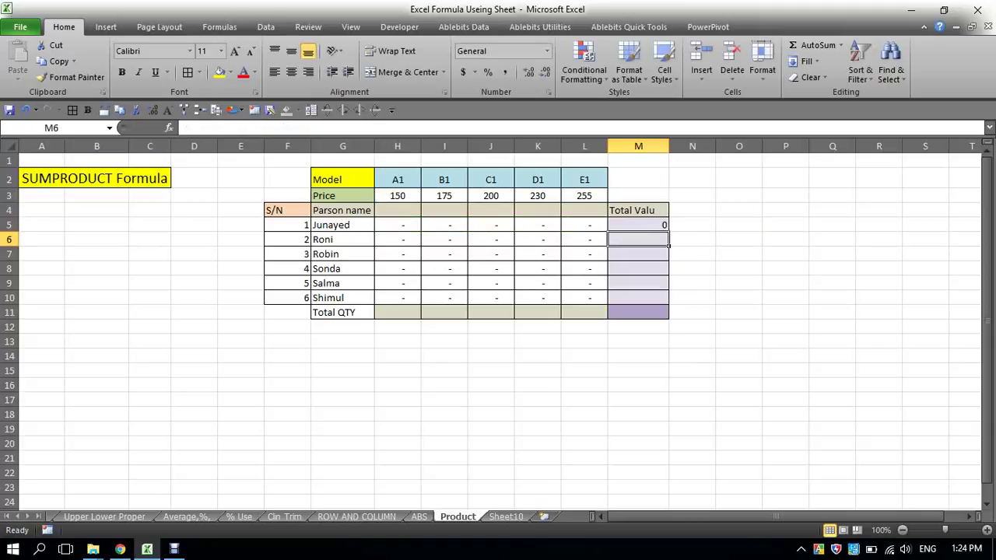
{"action": "left_click", "coordinate": [638, 225]}
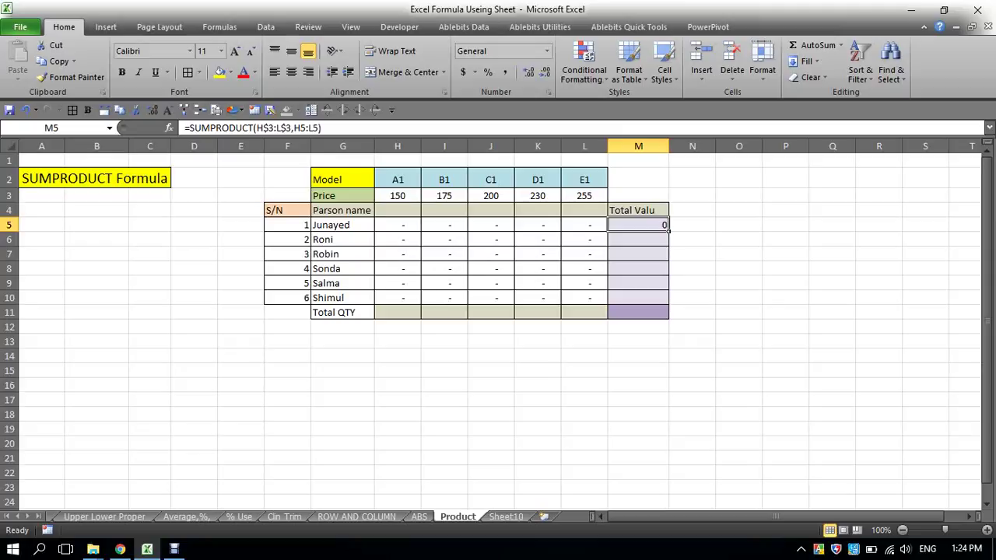
Fill the M5 SUMPRODUCT formula down through M10 for all six people.
{"action": "left_click_drag", "start_coordinate": [397, 195], "coordinate": [587, 198]}
{"action": "left_click", "coordinate": [667, 227]}
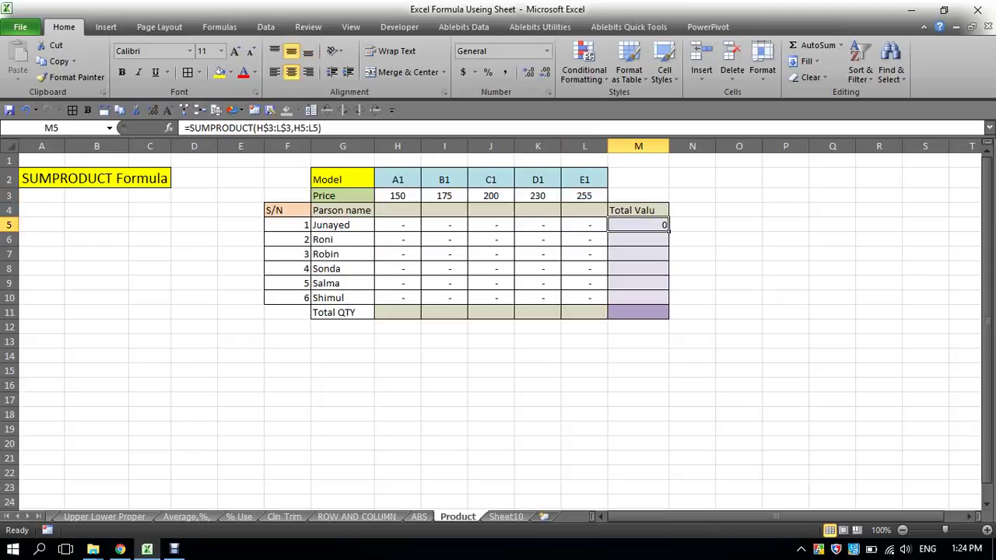
{"action": "left_click_drag", "start_coordinate": [668, 230], "coordinate": [667, 302]}
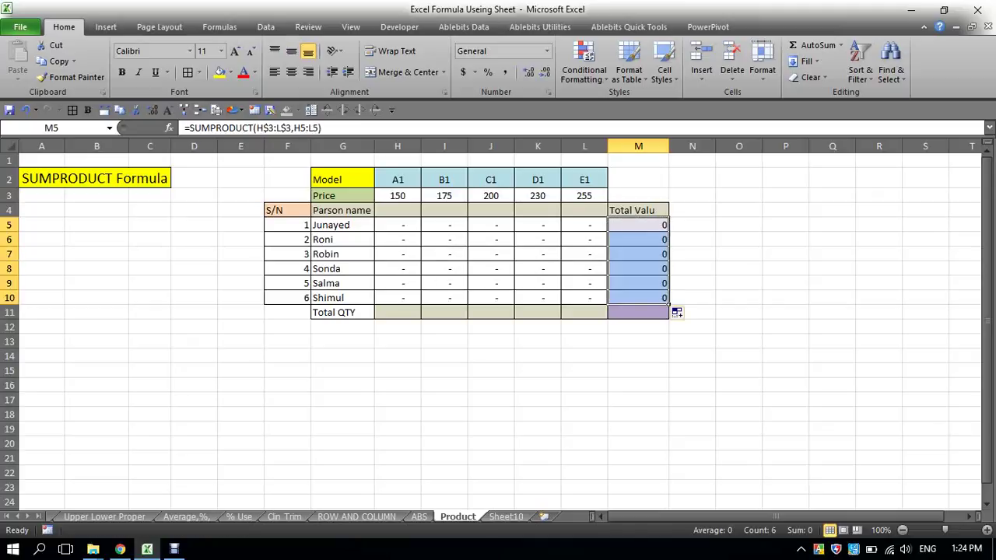
{"action": "left_click", "coordinate": [739, 284]}
{"action": "left_click", "coordinate": [397, 225]}
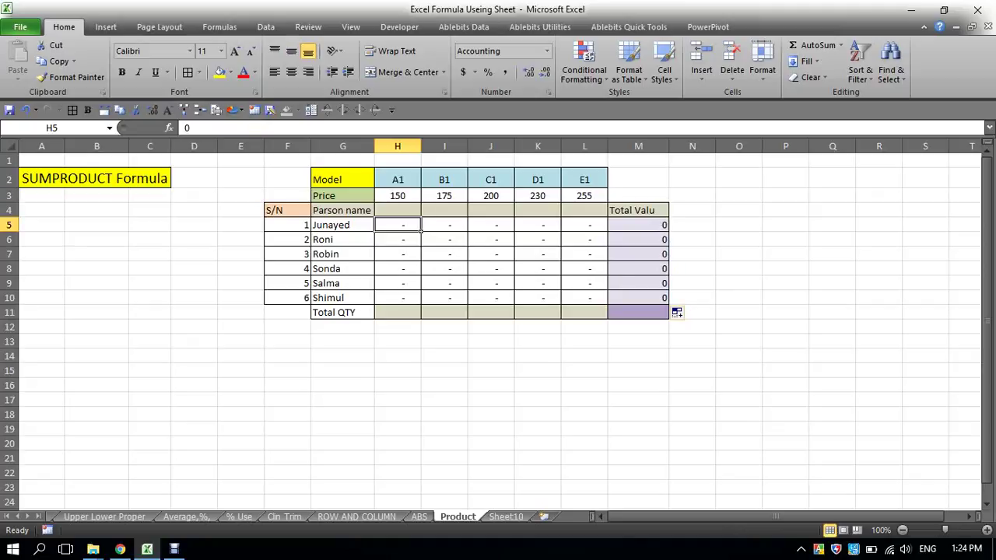
Enter A1 quantity 2 and B1 quantity 3 for the first person, and shade M5 (825) yellow.
{"action": "type", "text": "2"}
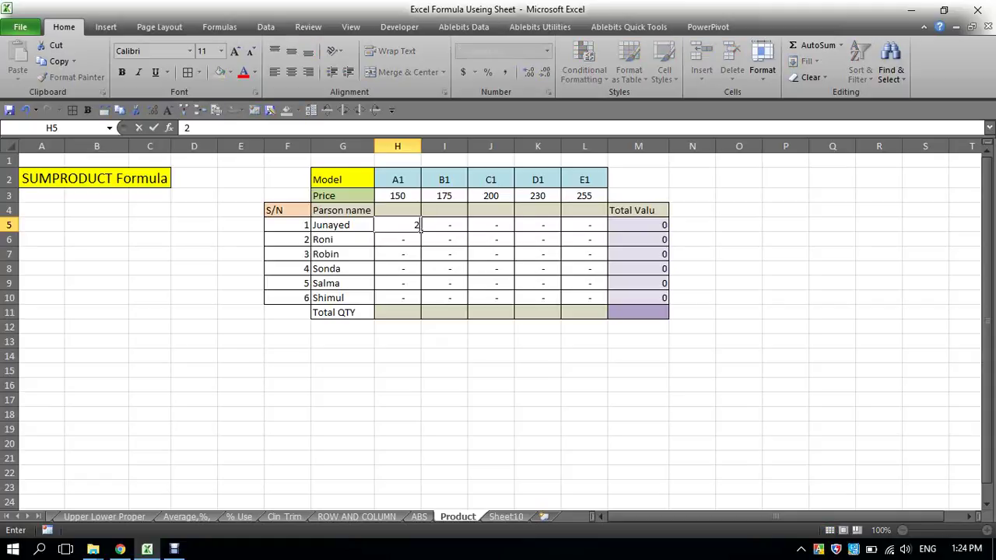
{"action": "left_click", "coordinate": [465, 227]}
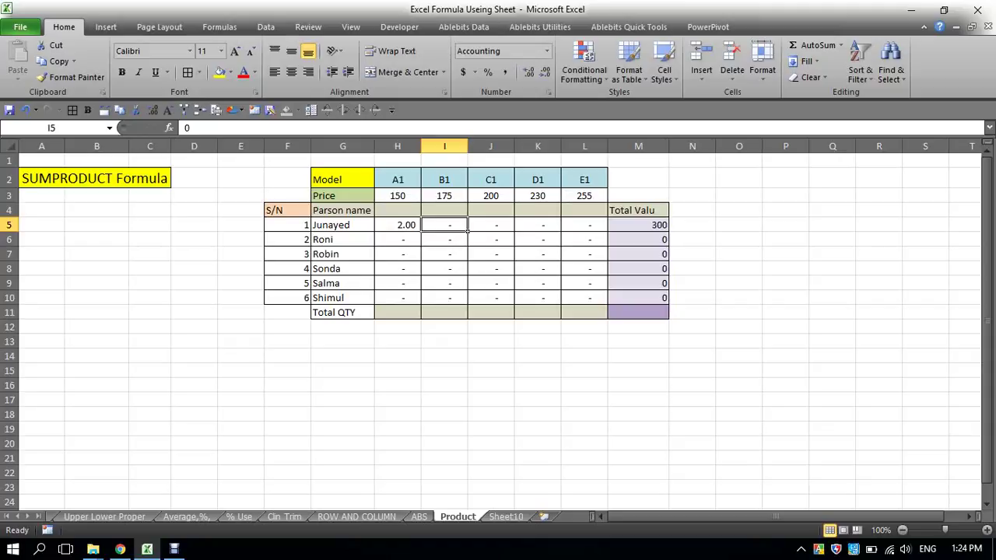
{"action": "left_click", "coordinate": [668, 227]}
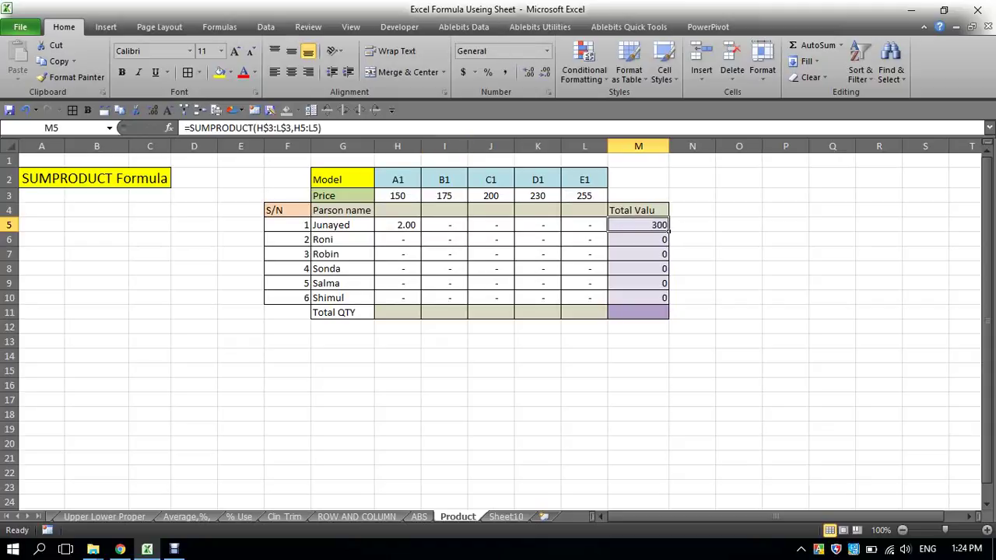
{"action": "left_click", "coordinate": [220, 71]}
{"action": "left_click", "coordinate": [786, 297]}
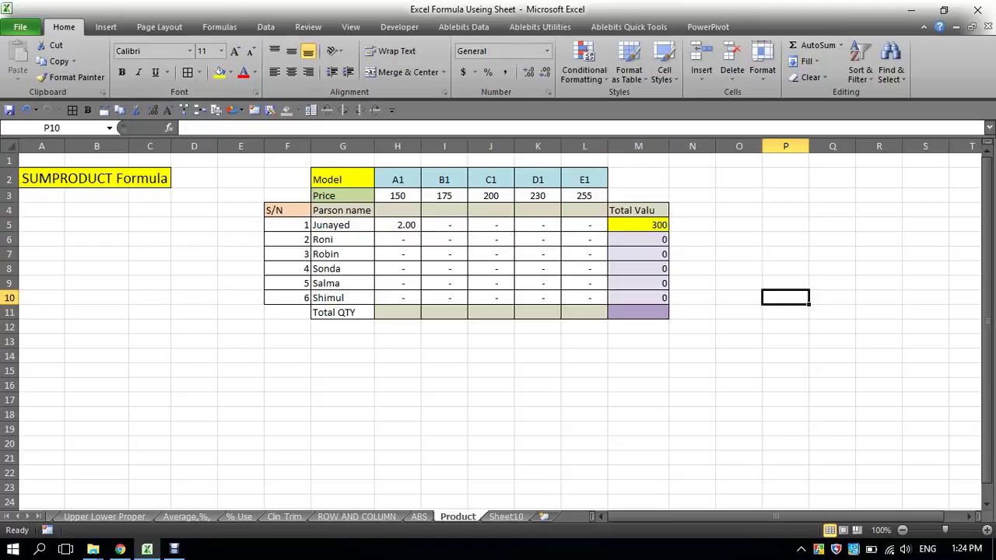
{"action": "left_click", "coordinate": [466, 228]}
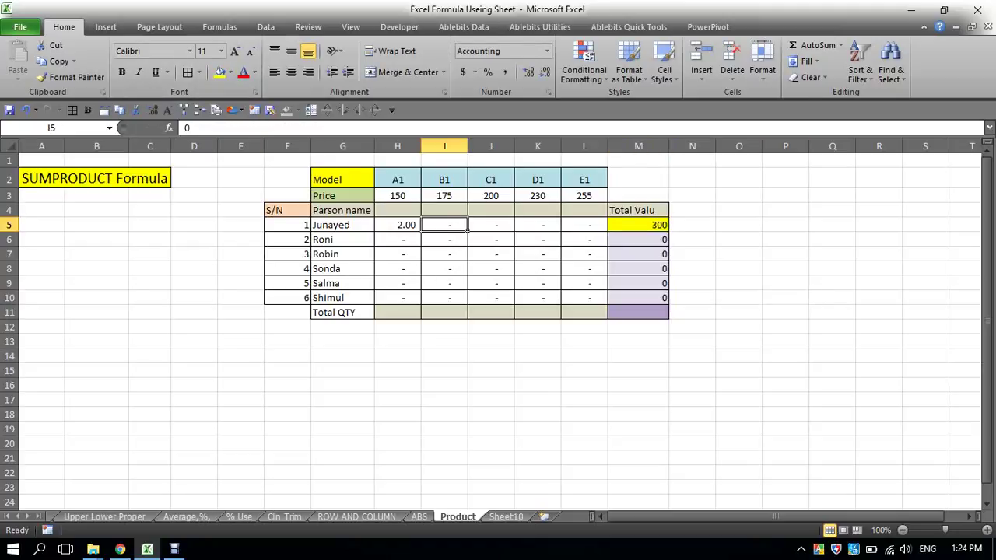
{"action": "type", "text": "3"}
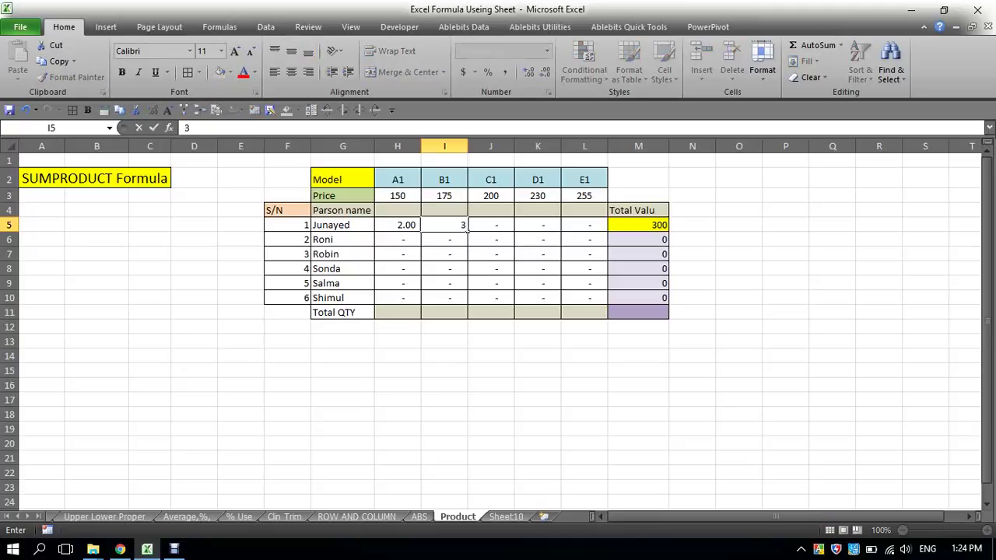
{"action": "left_click", "coordinate": [739, 283]}
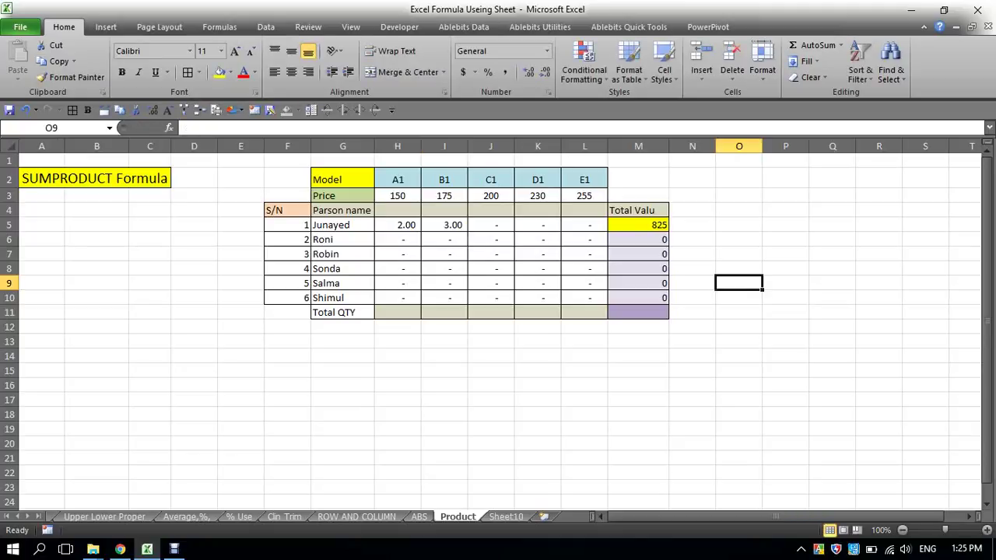
{"action": "left_click", "coordinate": [665, 228]}
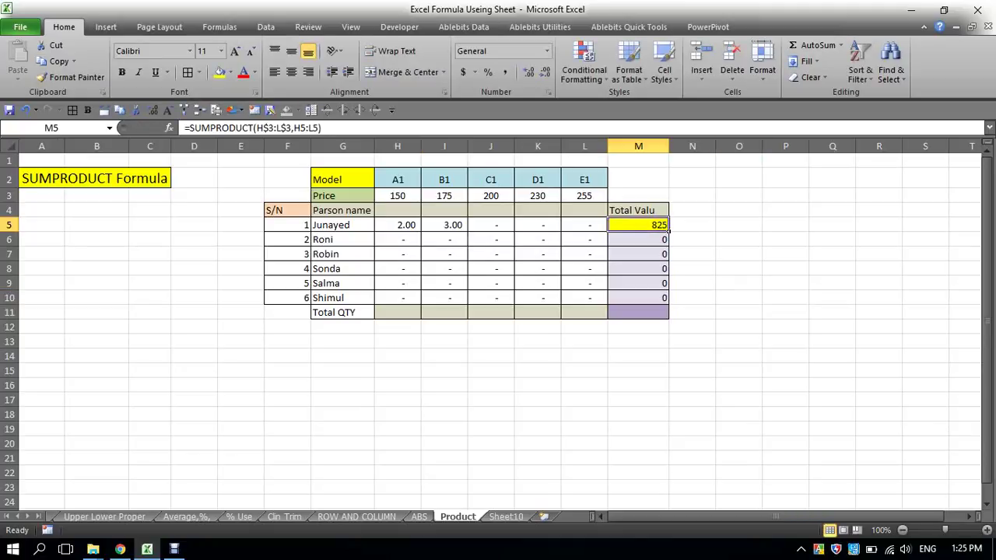
{"action": "left_click_drag", "start_coordinate": [401, 226], "coordinate": [466, 227]}
Try B1 quantities of 1 and then 0 for the first person in I5.
{"action": "left_click", "coordinate": [666, 228]}
{"action": "left_click", "coordinate": [512, 229]}
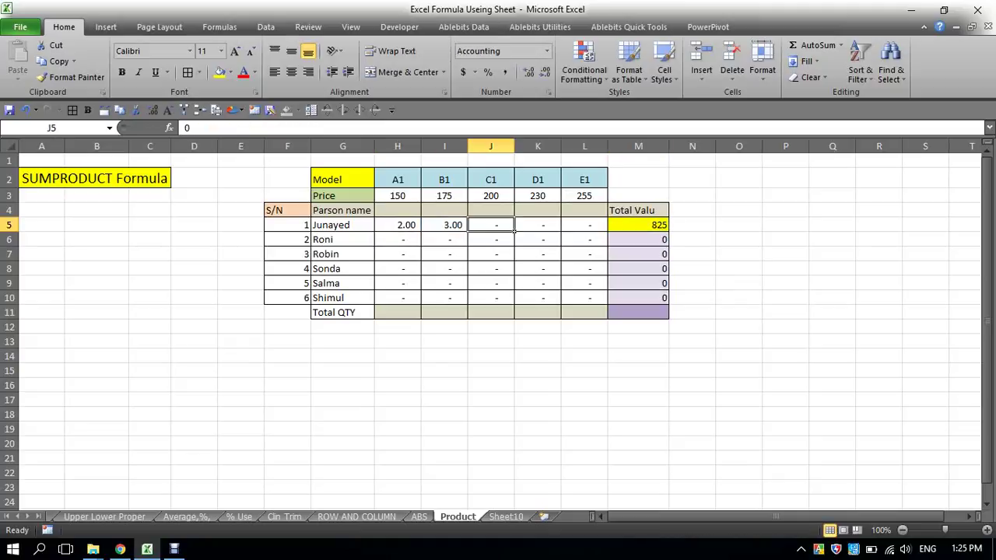
{"action": "left_click", "coordinate": [465, 228]}
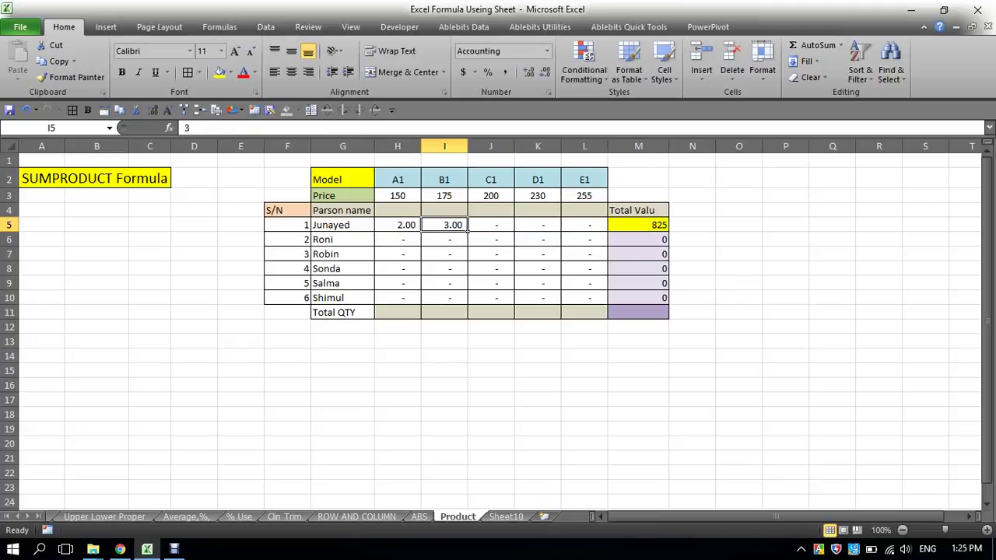
{"action": "type", "text": "1"}
{"action": "left_click", "coordinate": [512, 273]}
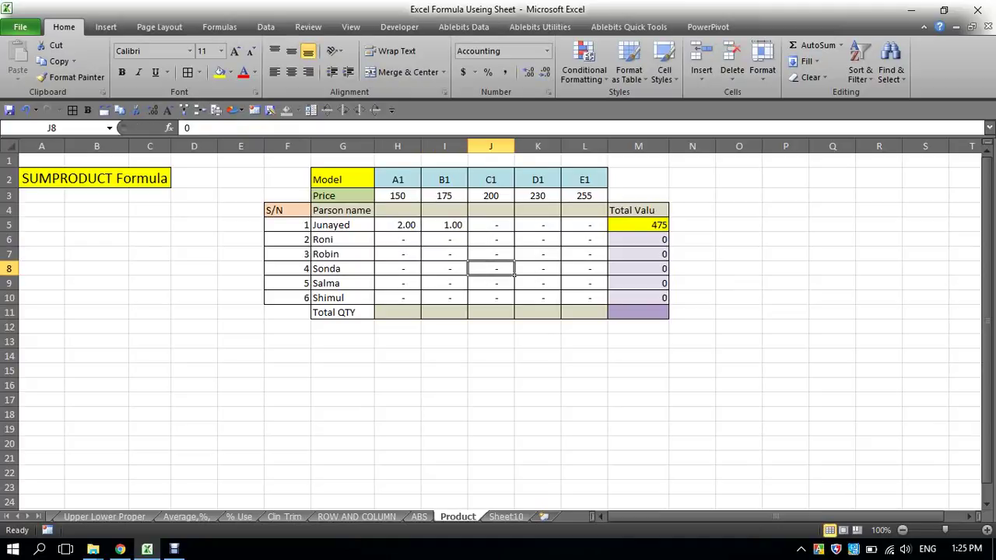
{"action": "left_click", "coordinate": [465, 228]}
{"action": "type", "text": "0"}
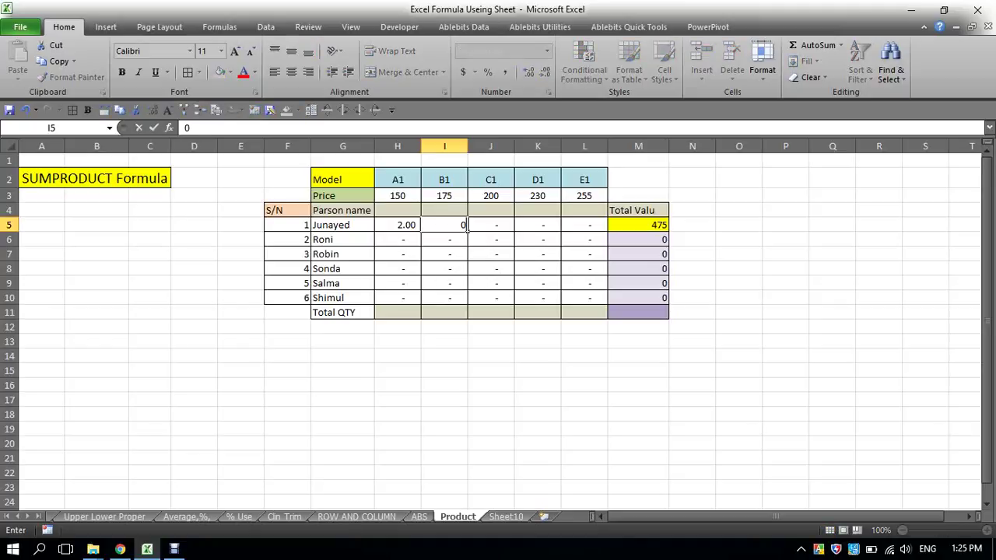
{"action": "left_click", "coordinate": [512, 271]}
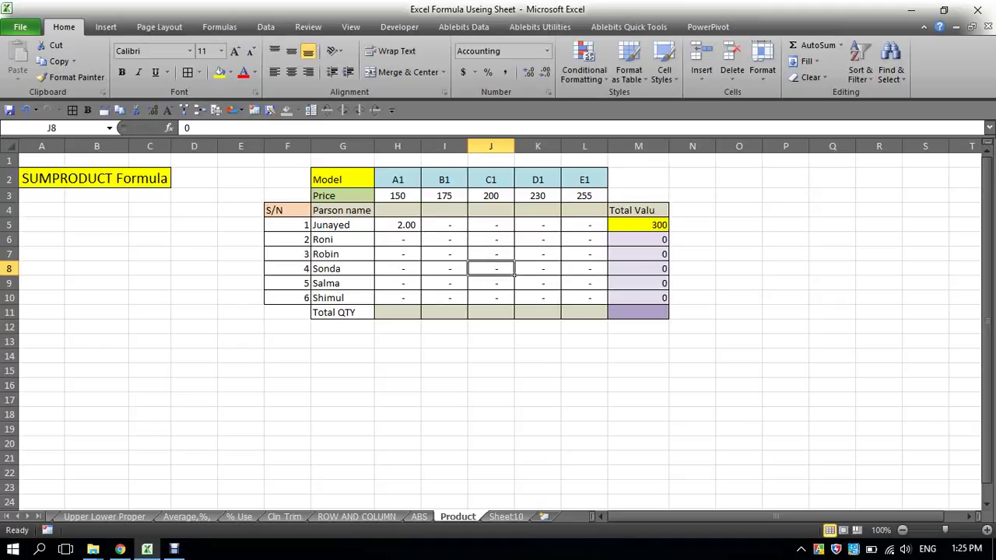
Re-enter 1 as the first person's B1 quantity and check M5 now shows 475.
{"action": "left_click", "coordinate": [405, 225]}
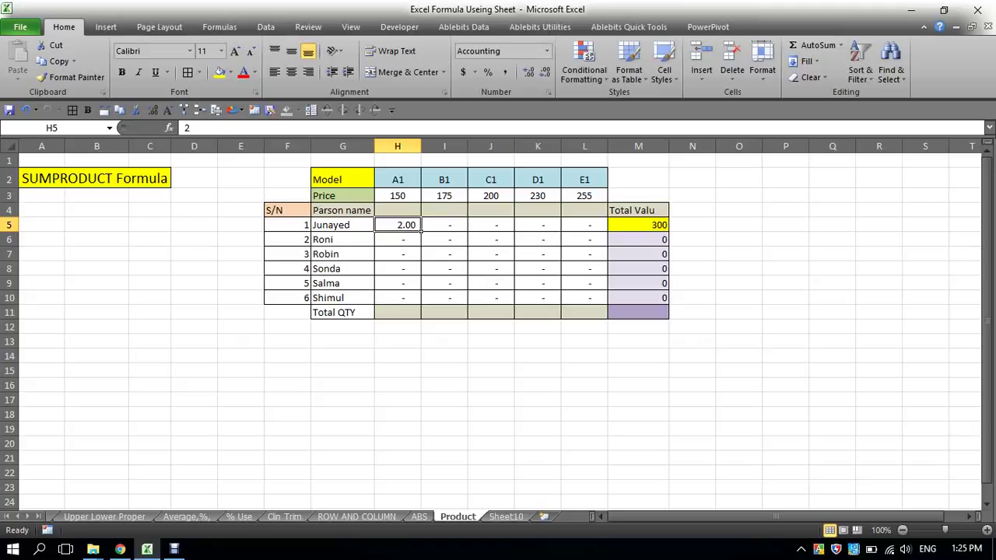
{"action": "left_click", "coordinate": [444, 225]}
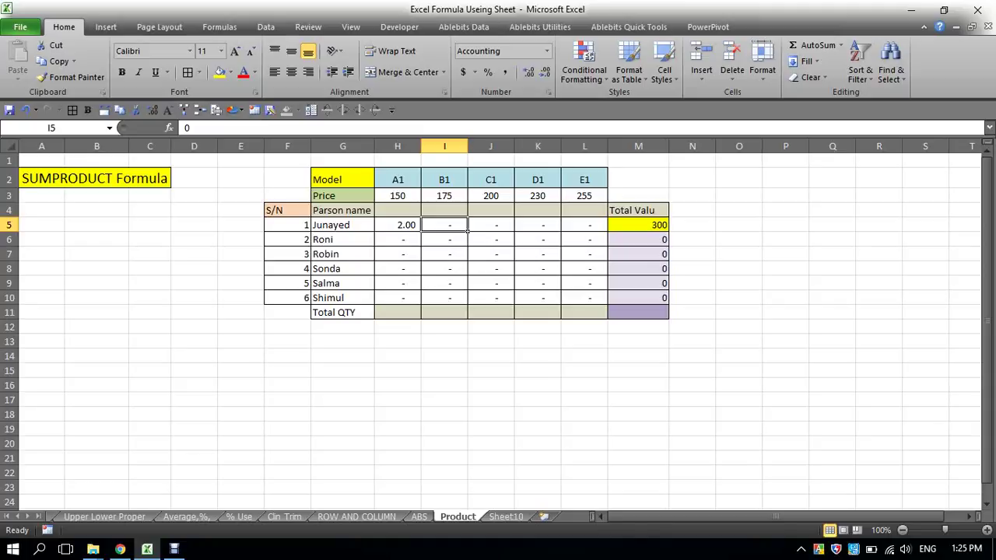
{"action": "type", "text": "1"}
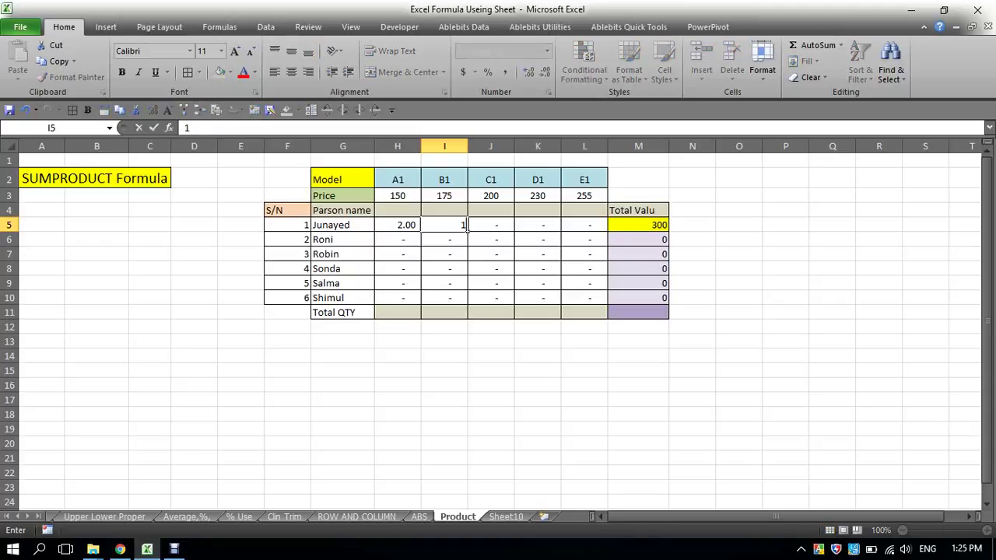
{"action": "key", "text": "Tab"}
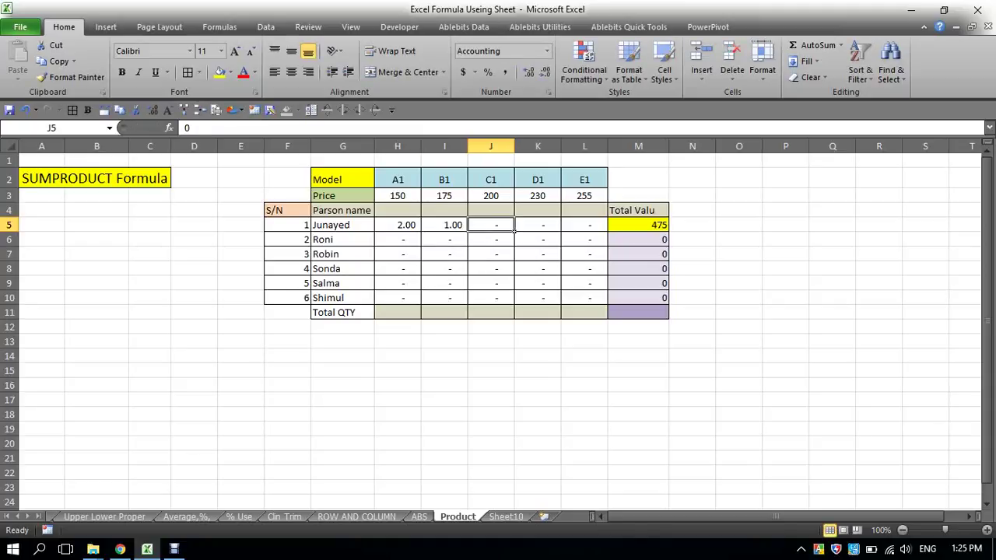
{"action": "left_click", "coordinate": [661, 226]}
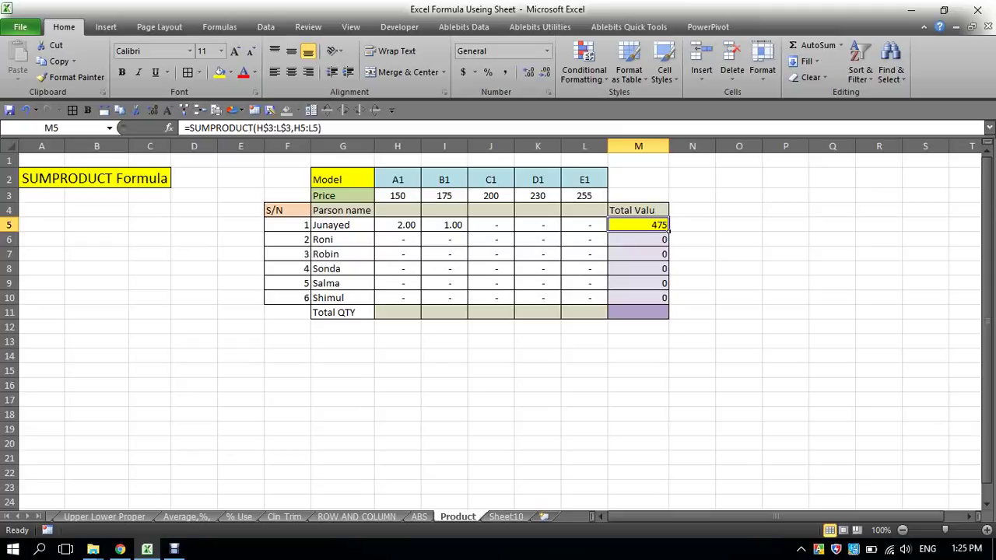
Enter the first person's remaining quantities 4, 6 and 5 in J5:L5.
{"action": "left_click", "coordinate": [511, 228]}
{"action": "type", "text": "4"}
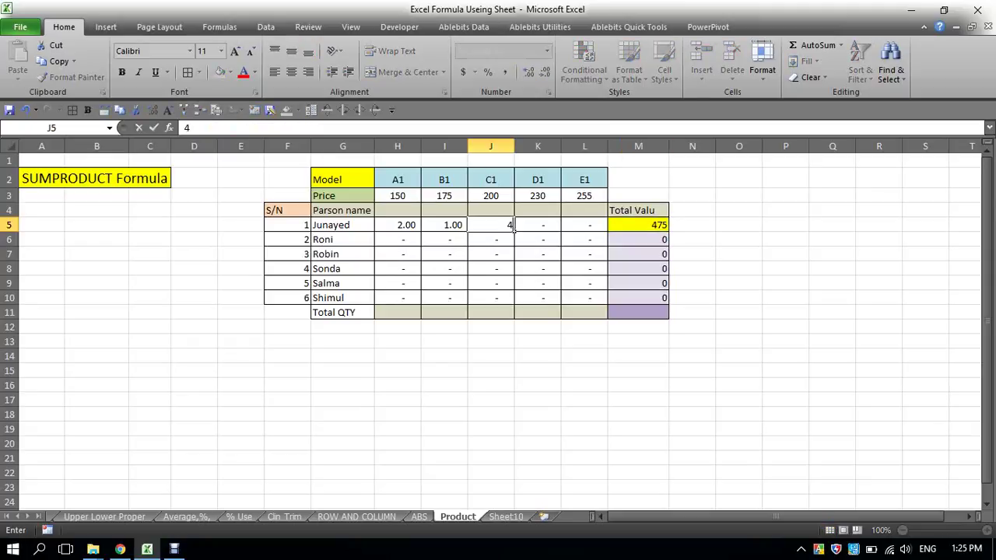
{"action": "left_click", "coordinate": [558, 230]}
{"action": "type", "text": "6"}
{"action": "left_click", "coordinate": [606, 230]}
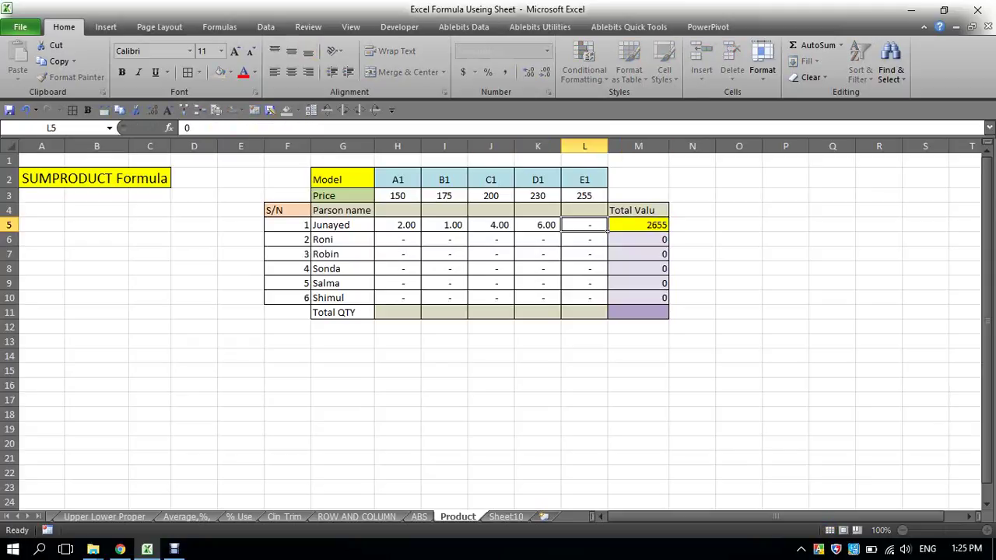
{"action": "type", "text": "5"}
{"action": "key", "text": "Left"}
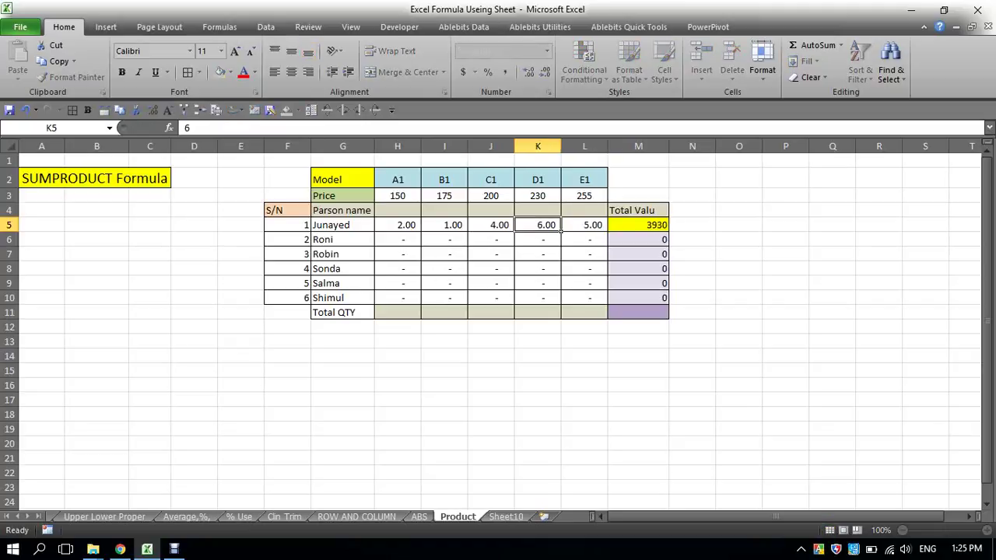
{"action": "key", "text": "Left"}
{"action": "key", "text": "Left"}
Fill row 6 quantities H6:L6 with 2, 5, 6, 8 and 9.
{"action": "left_click", "coordinate": [467, 245]}
{"action": "left_click", "coordinate": [419, 244]}
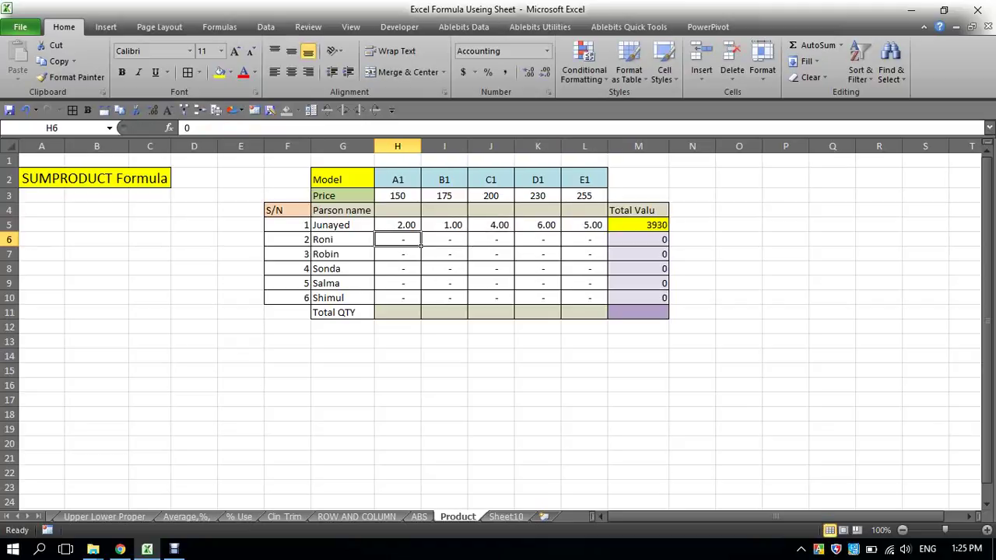
{"action": "type", "text": "2"}
{"action": "left_click", "coordinate": [467, 244]}
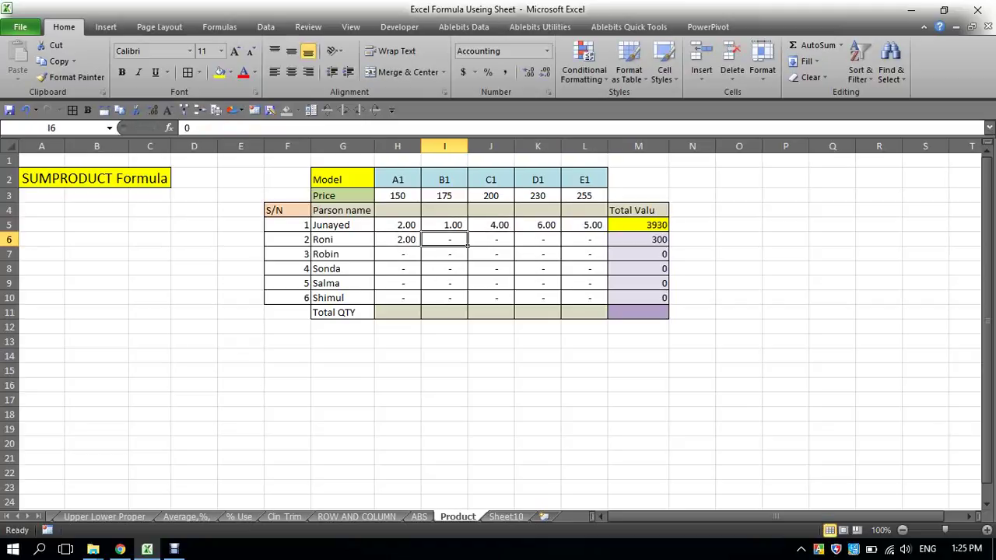
{"action": "type", "text": "5"}
{"action": "left_click", "coordinate": [513, 245]}
{"action": "type", "text": "6"}
{"action": "left_click", "coordinate": [561, 244]}
{"action": "type", "text": "8"}
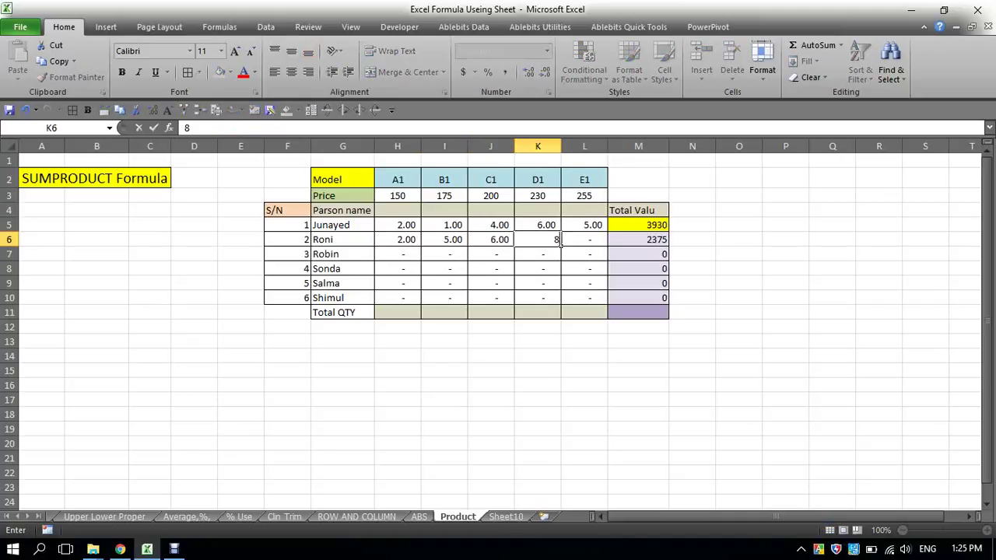
{"action": "key", "text": "Tab"}
{"action": "type", "text": "9"}
{"action": "key", "text": "Return"}
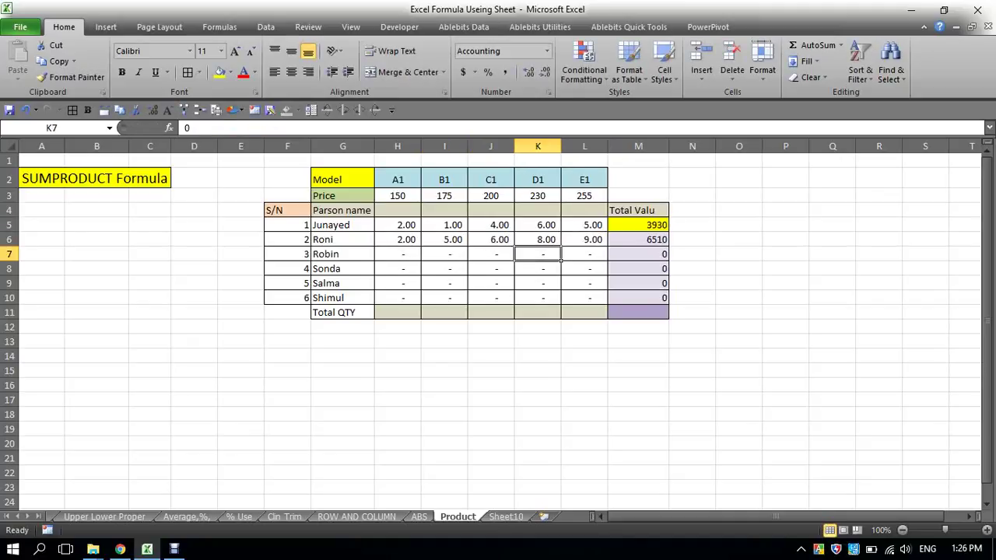
Fill row 7 quantities H7:L7 with 1, 2, 3, 4 and 5.
{"action": "key", "text": "Left"}
{"action": "key", "text": "Left"}
{"action": "key", "text": "Left"}
{"action": "type", "text": "1"}
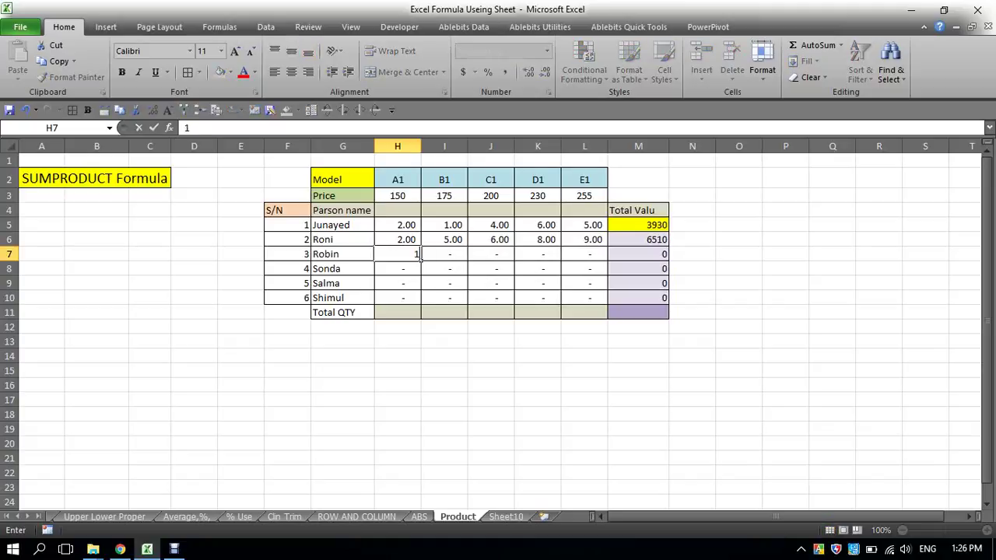
{"action": "key", "text": "Tab"}
{"action": "type", "text": "2"}
{"action": "key", "text": "Tab"}
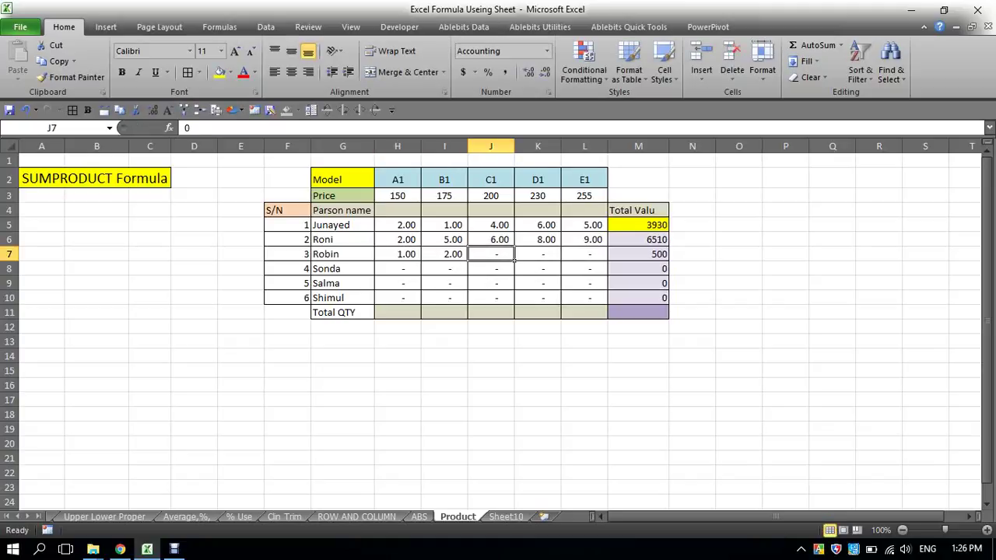
{"action": "type", "text": "3"}
{"action": "key", "text": "Tab"}
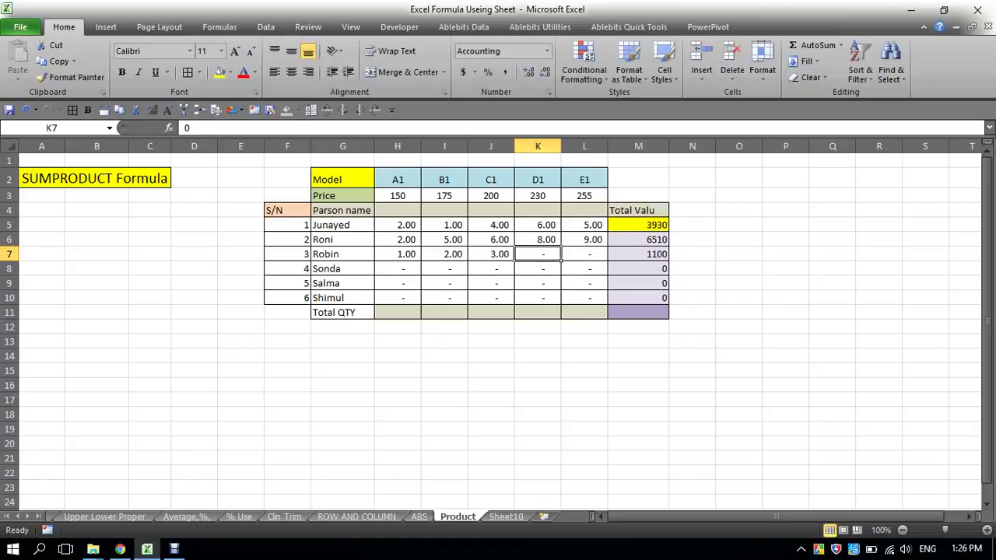
{"action": "type", "text": "4"}
{"action": "key", "text": "Tab"}
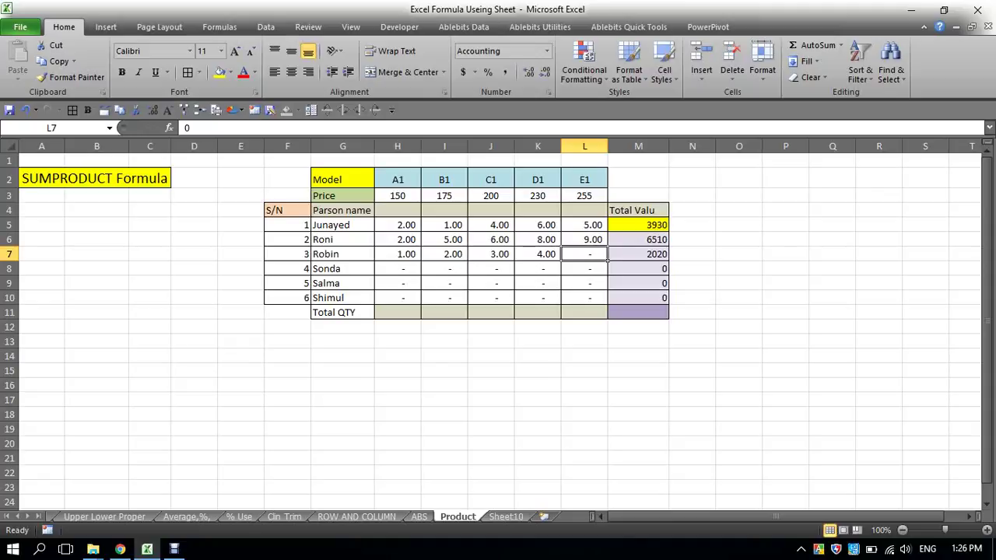
{"action": "type", "text": "5"}
{"action": "key", "text": "Left"}
{"action": "key", "text": "Left"}
{"action": "key", "text": "Left"}
{"action": "key", "text": "Left"}
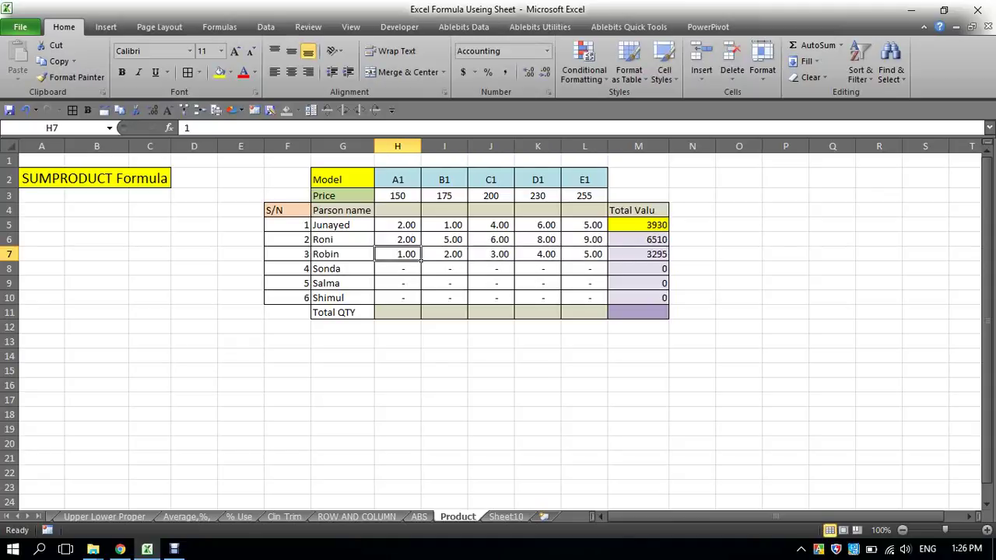
Fill row 8 quantities H8:L8 with 1, 2, 3, 4 and 7, correcting a stray entry.
{"action": "key", "text": "Down"}
{"action": "type", "text": "1"}
{"action": "key", "text": "Tab"}
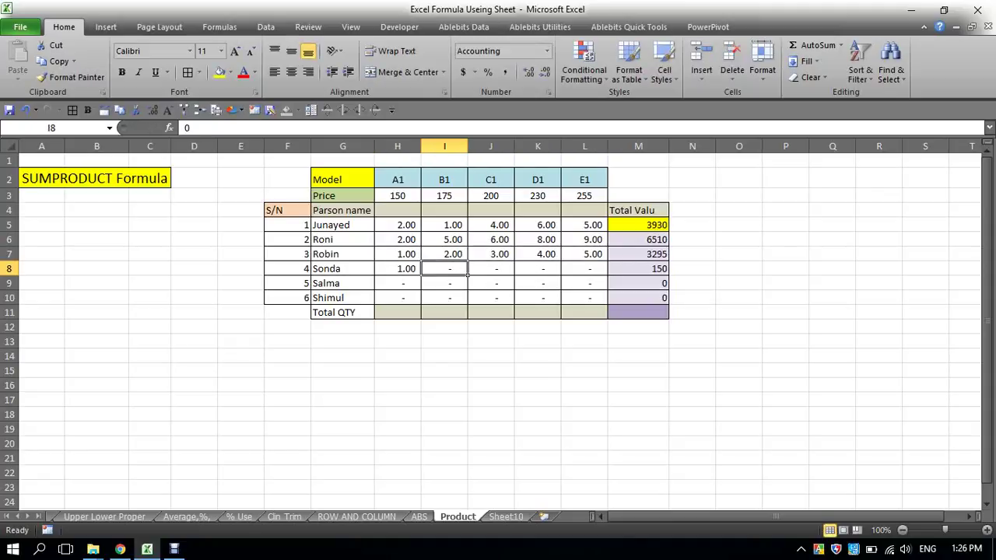
{"action": "type", "text": "e\\"}
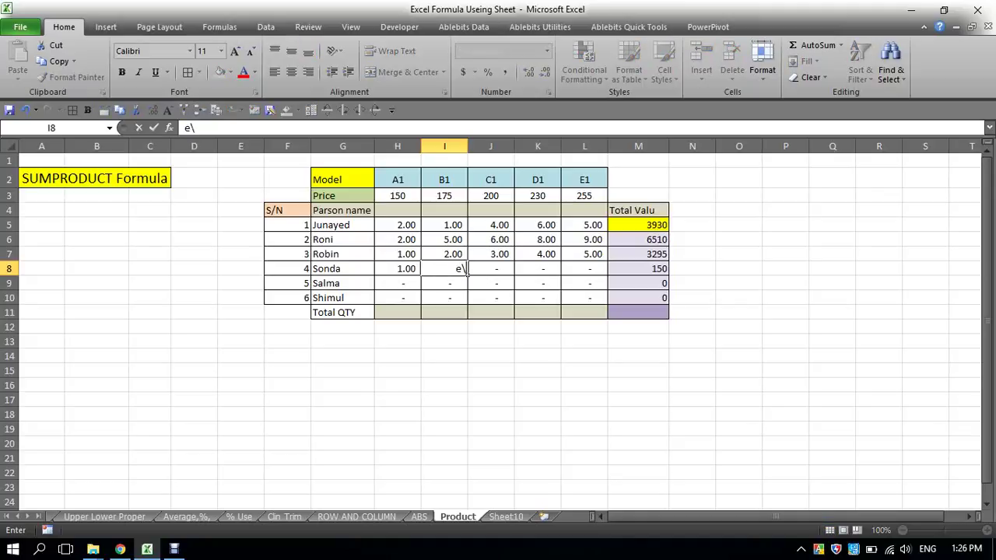
{"action": "key", "text": "BackSpace"}
{"action": "key", "text": "BackSpace"}
{"action": "type", "text": "2"}
{"action": "key", "text": "Tab"}
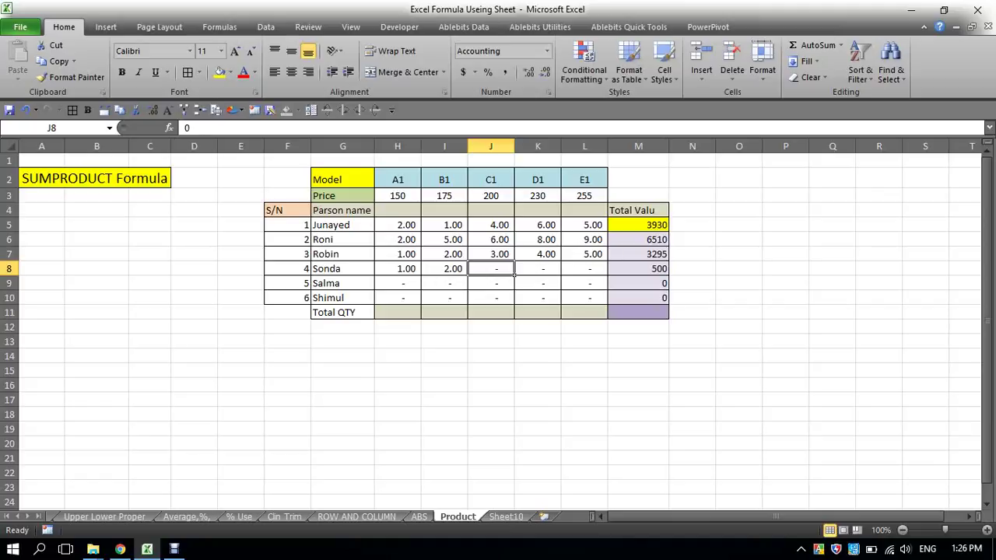
{"action": "type", "text": "3"}
{"action": "key", "text": "Tab"}
{"action": "type", "text": "4"}
{"action": "key", "text": "Tab"}
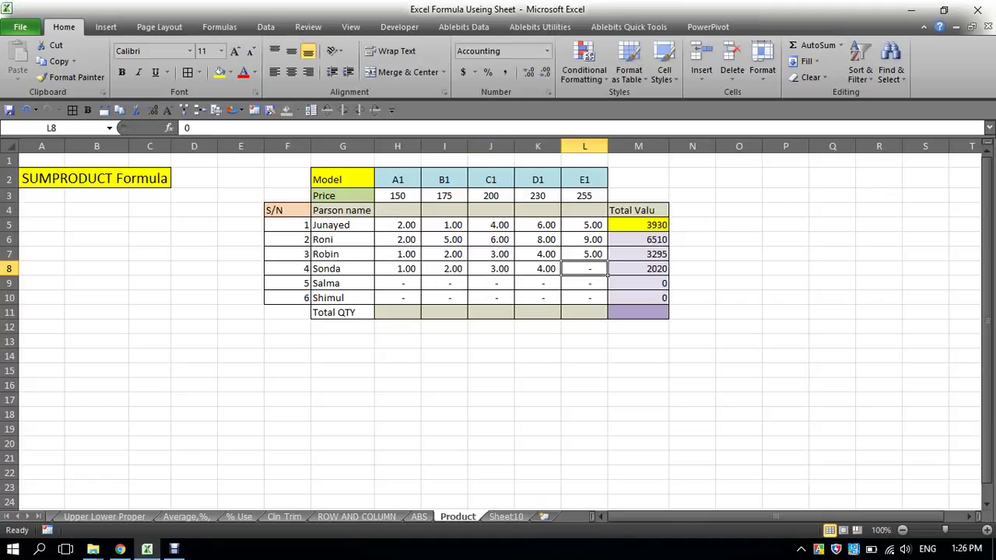
{"action": "type", "text": "7"}
{"action": "key", "text": "Left"}
{"action": "key", "text": "Left"}
{"action": "key", "text": "Left"}
{"action": "key", "text": "Left"}
Enter row 9 quantities 1 for A1 and 7 for C1, leaving B1 empty.
{"action": "key", "text": "Down"}
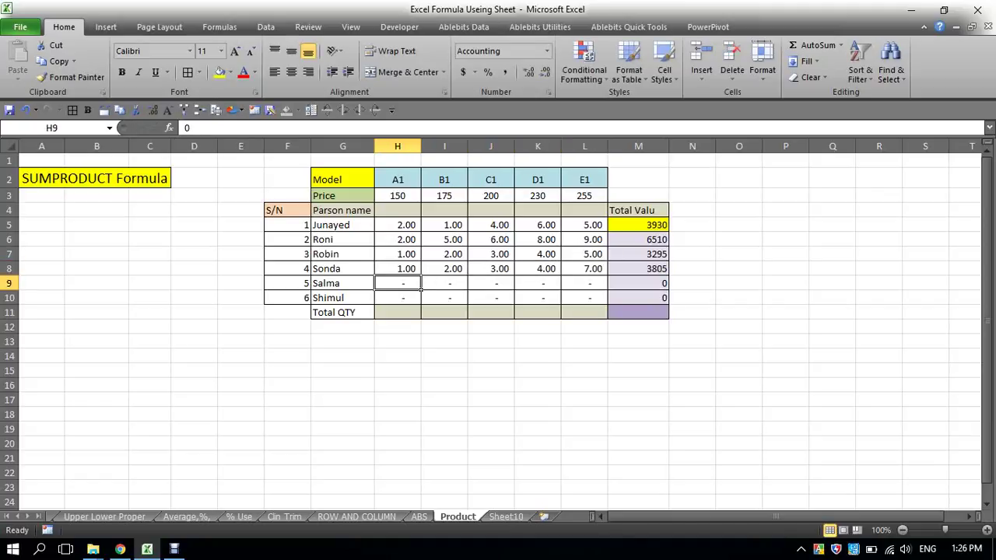
{"action": "type", "text": "1"}
{"action": "key", "text": "Tab"}
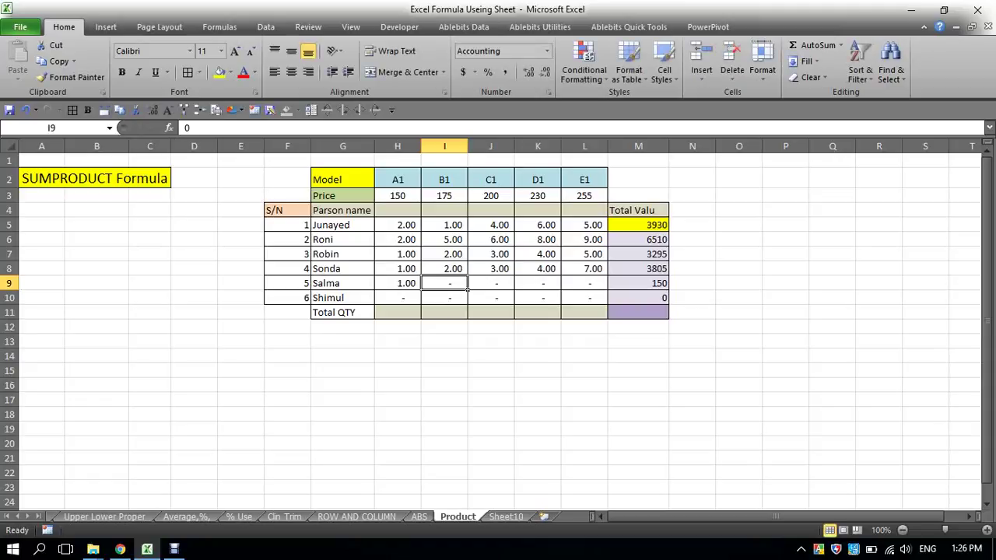
{"action": "key", "text": "Tab"}
{"action": "type", "text": "7"}
{"action": "key", "text": "Left"}
{"action": "key", "text": "Left"}
Enter 8 for both B1 and C1 in row 10, then return to H5.
{"action": "key", "text": "Down"}
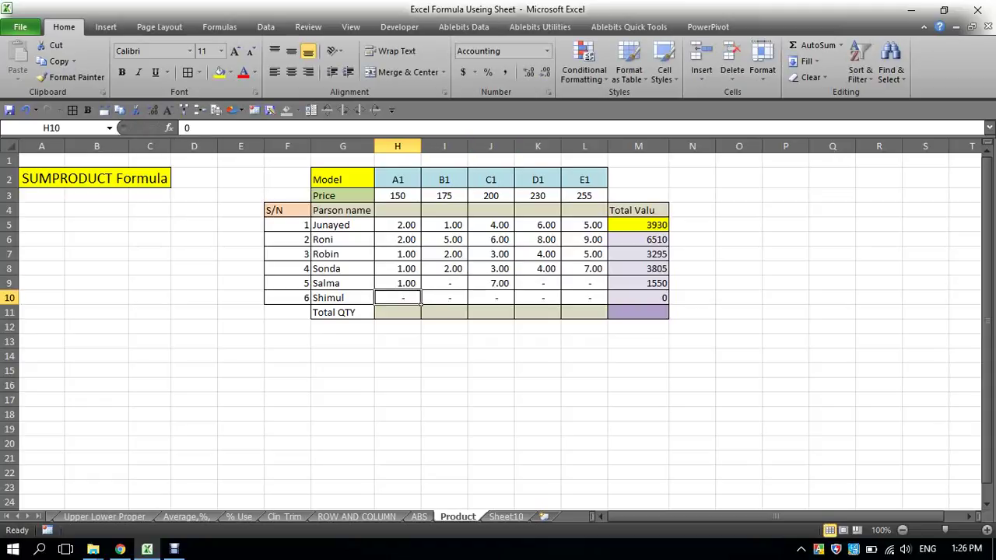
{"action": "left_click", "coordinate": [444, 298]}
{"action": "type", "text": "8"}
{"action": "left_click", "coordinate": [512, 302]}
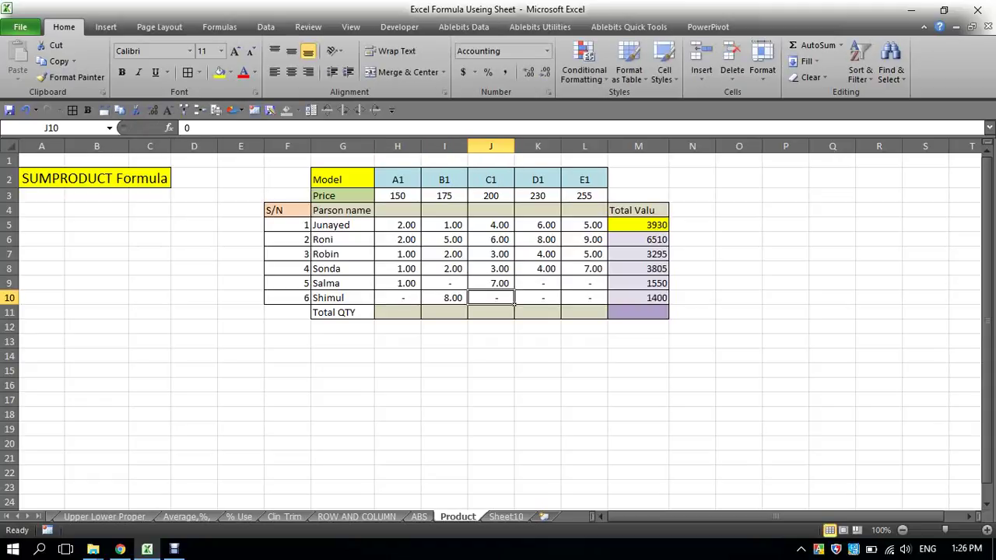
{"action": "type", "text": "8"}
{"action": "key", "text": "Tab"}
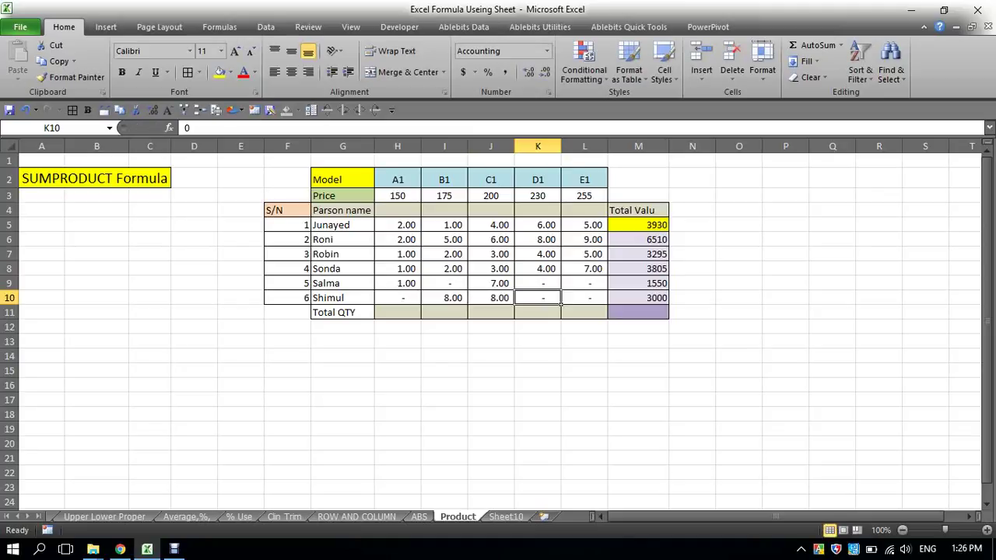
{"action": "key", "text": "Tab"}
{"action": "key", "text": "Left"}
{"action": "key", "text": "Left"}
{"action": "key", "text": "Left"}
{"action": "key", "text": "Left"}
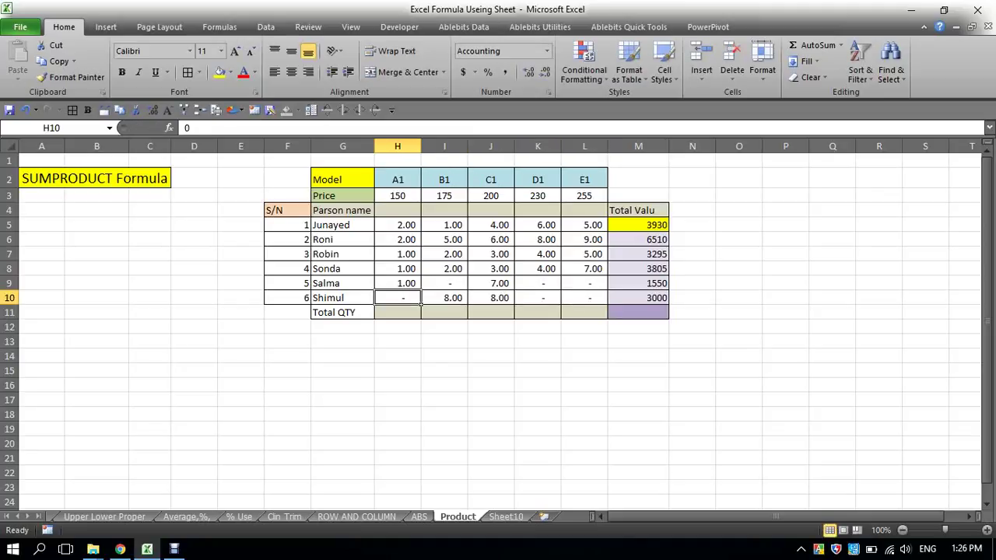
{"action": "key", "text": "Up"}
{"action": "key", "text": "Up"}
{"action": "key", "text": "Up"}
{"action": "key", "text": "Up"}
{"action": "key", "text": "Up"}
Format the selected quantities as whole numbers with no decimal places.
{"action": "mouse_move", "coordinate": [405, 226]}
{"action": "left_mouse_down"}
{"action": "mouse_move", "coordinate": [467, 227]}
{"action": "mouse_move", "coordinate": [607, 305]}
{"action": "left_mouse_up"}
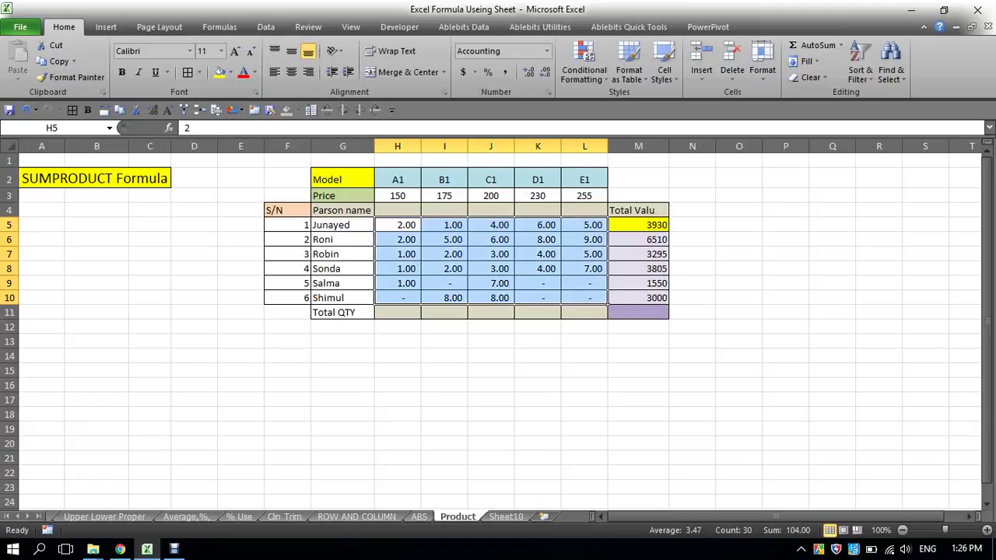
{"action": "left_click", "coordinate": [528, 71]}
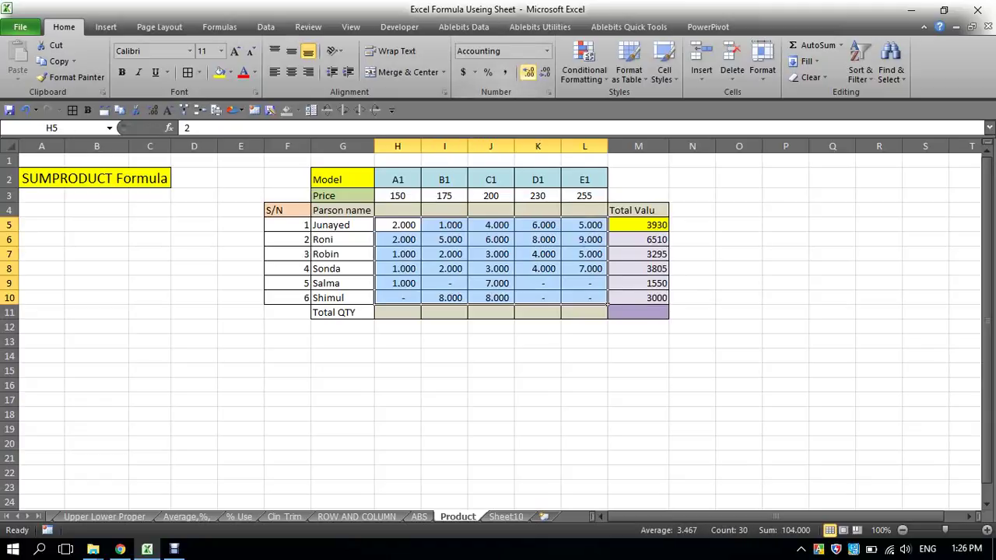
{"action": "left_click", "coordinate": [546, 72]}
{"action": "left_click", "coordinate": [545, 72]}
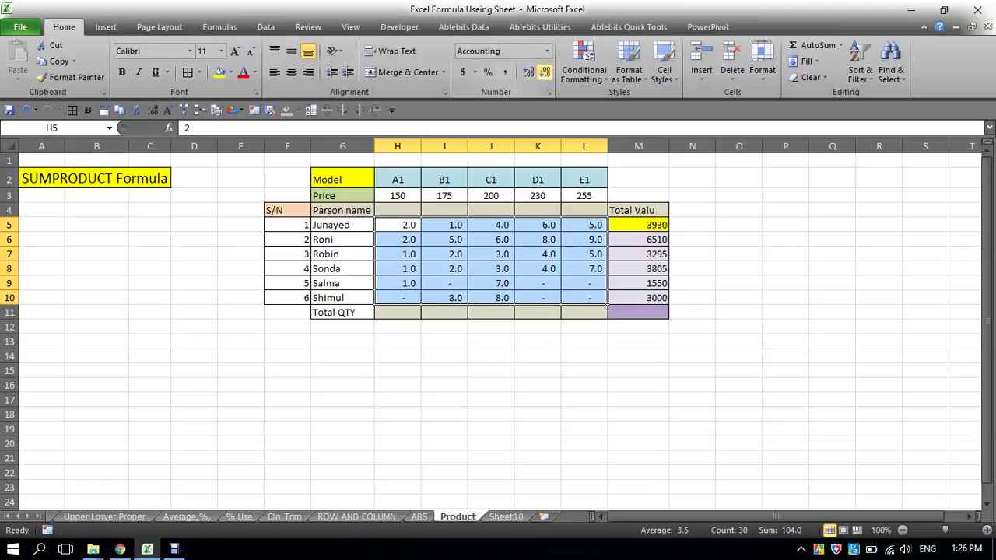
{"action": "left_click", "coordinate": [545, 71]}
Add =SUM(H5:H10) in H11 and fill it across to L11, giving totals 7, 18, 31, 22, 26.
{"action": "left_click", "coordinate": [419, 314]}
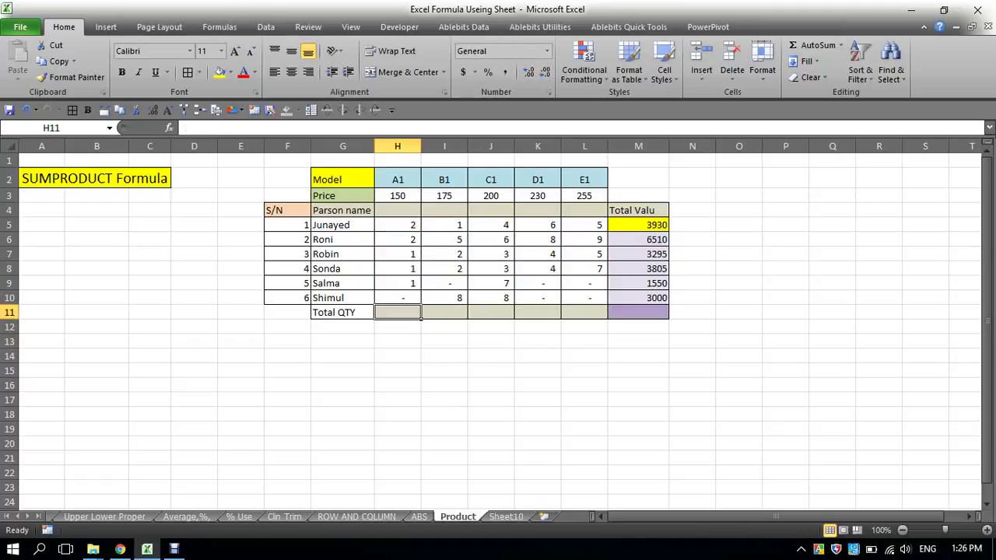
{"action": "key", "text": "alt+equal"}
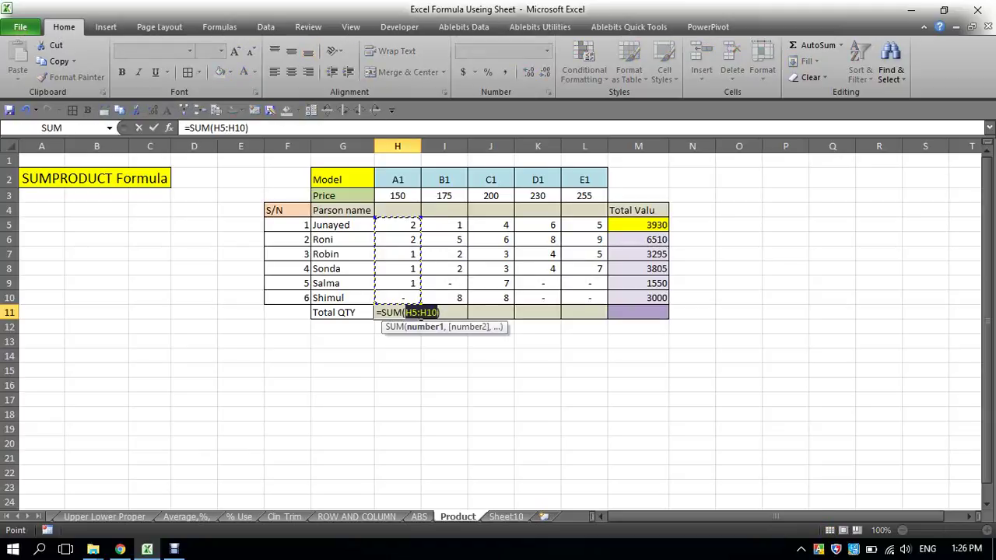
{"action": "key", "text": "ctrl+Return"}
{"action": "key", "text": "ctrl+c"}
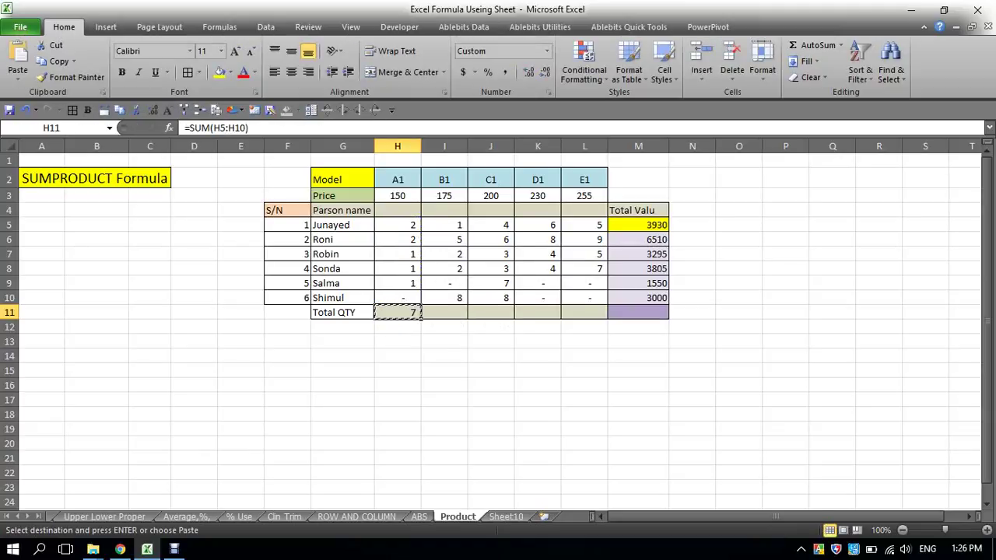
{"action": "left_click_drag", "start_coordinate": [420, 316], "coordinate": [608, 316]}
{"action": "key", "text": "Escape"}
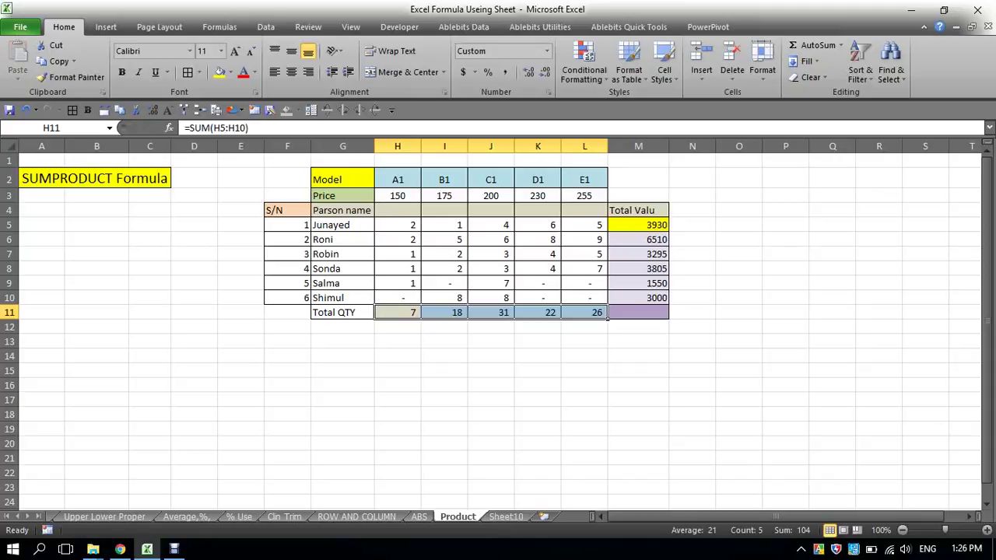
Review the row 11 totals and the Total Value formula in M5.
{"action": "key", "text": "Right"}
{"action": "key", "text": "Right"}
{"action": "key", "text": "Right"}
{"action": "key", "text": "Right"}
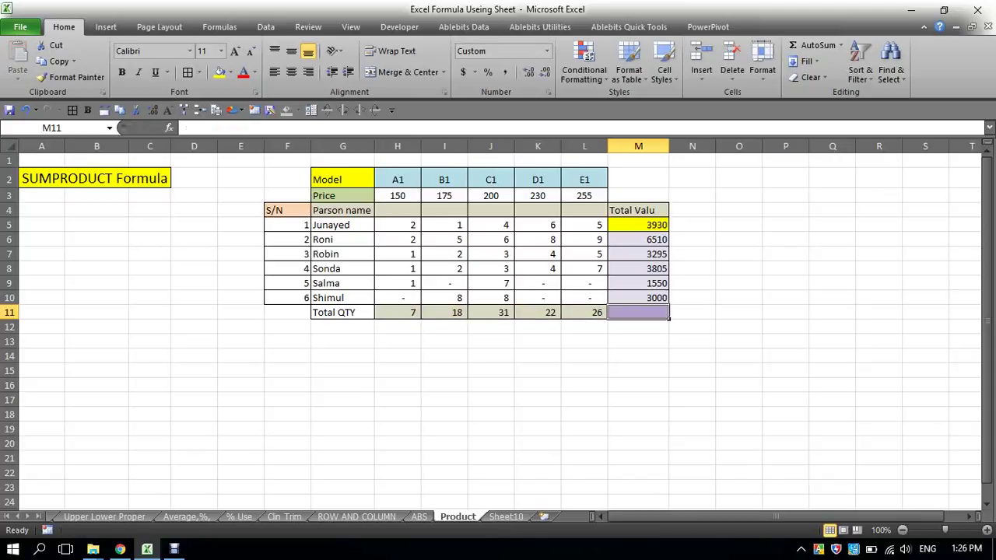
{"action": "key", "text": "Left"}
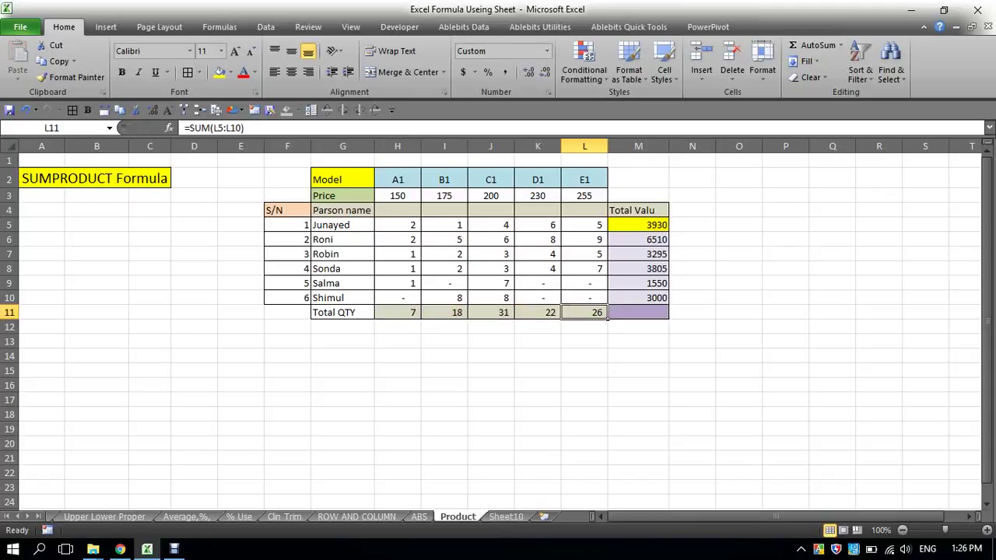
{"action": "key", "text": "Left"}
{"action": "key", "text": "Left"}
{"action": "key", "text": "Left"}
{"action": "key", "text": "Left"}
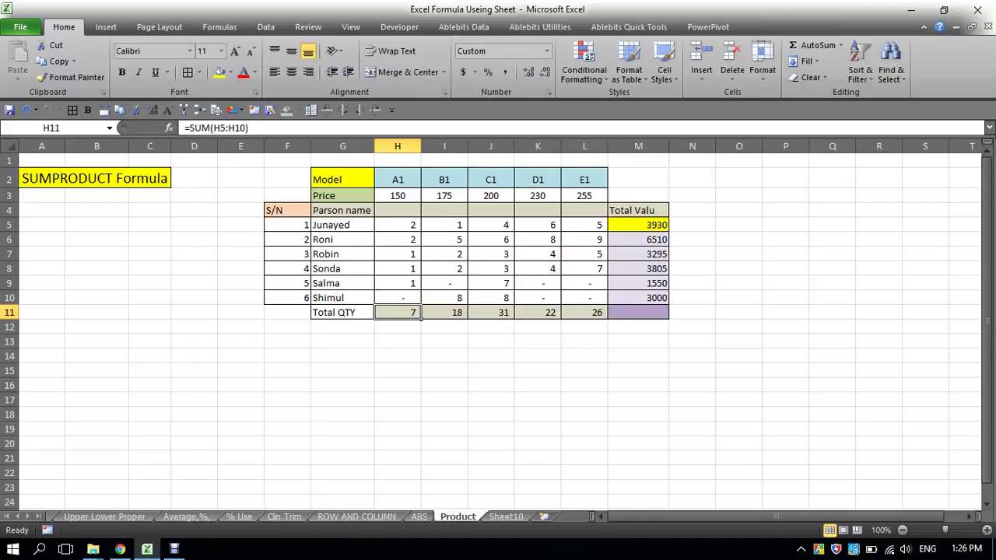
{"action": "key", "text": "Right"}
{"action": "key", "text": "Right"}
{"action": "key", "text": "Right"}
{"action": "key", "text": "Right"}
{"action": "key", "text": "Right"}
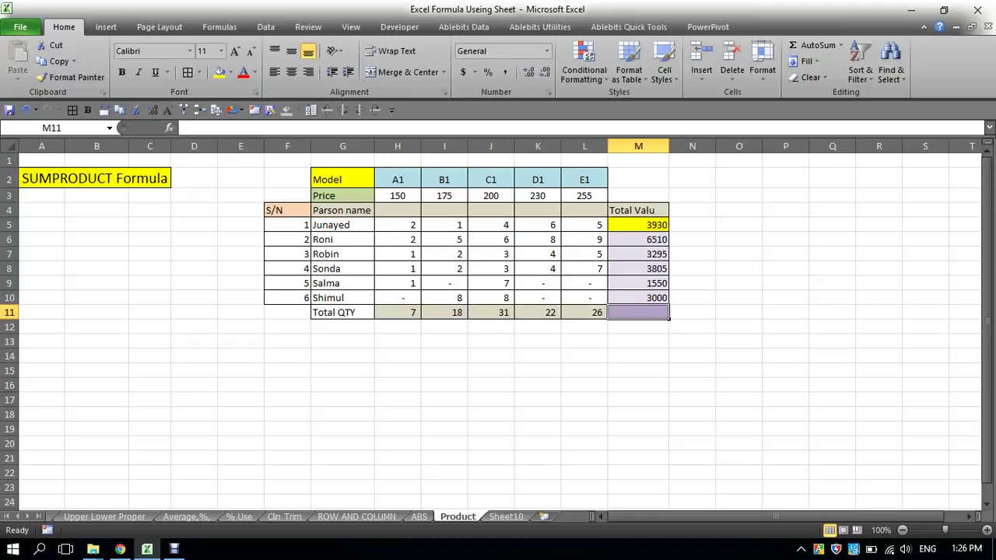
{"action": "key", "text": "Up"}
{"action": "key", "text": "Up"}
{"action": "key", "text": "Up"}
{"action": "key", "text": "Up"}
{"action": "key", "text": "Up"}
{"action": "key", "text": "Up"}
{"action": "key", "text": "Left"}
{"action": "key", "text": "Left"}
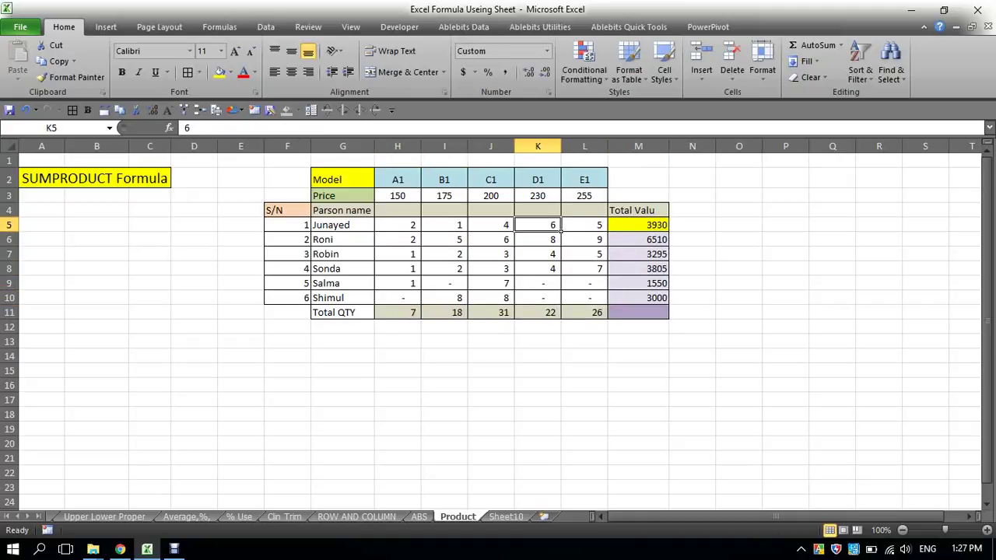
{"action": "key", "text": "Left"}
{"action": "key", "text": "Left"}
{"action": "key", "text": "Left"}
{"action": "key", "text": "Right"}
Fill H5:M5 with Red, Accent 2, Lighter 80% pale pink shading.
{"action": "left_click_drag", "start_coordinate": [405, 226], "coordinate": [668, 229]}
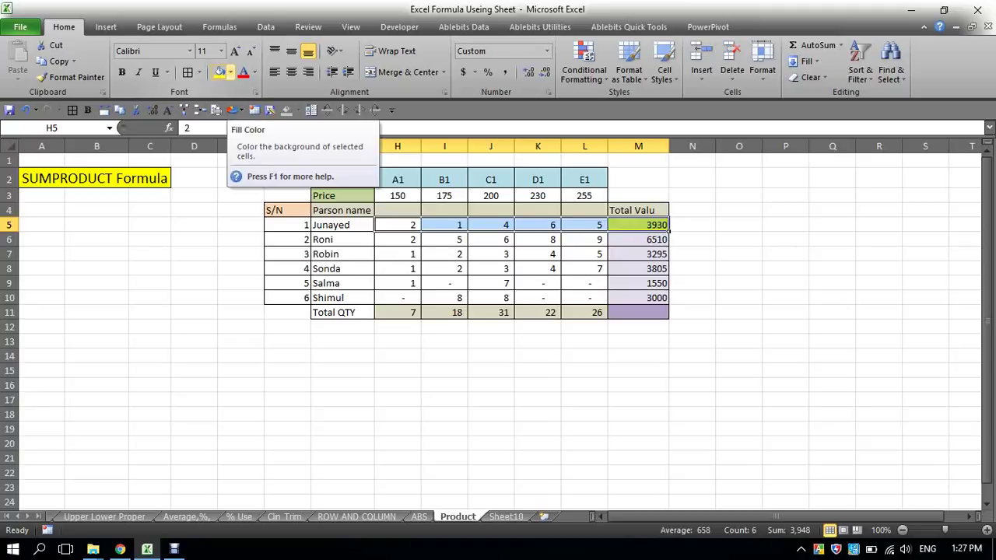
{"action": "left_click", "coordinate": [229, 71]}
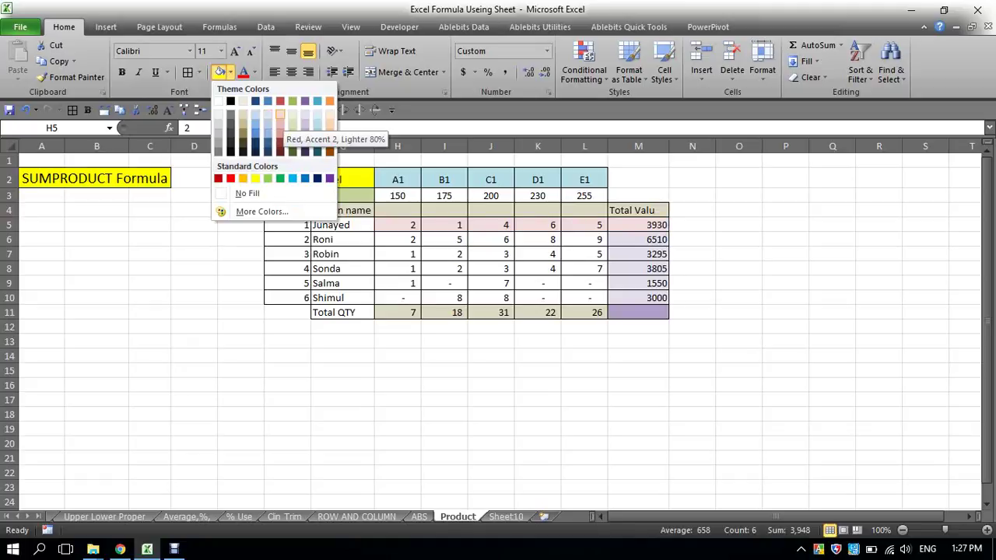
{"action": "left_click", "coordinate": [268, 123]}
{"action": "left_click", "coordinate": [638, 225]}
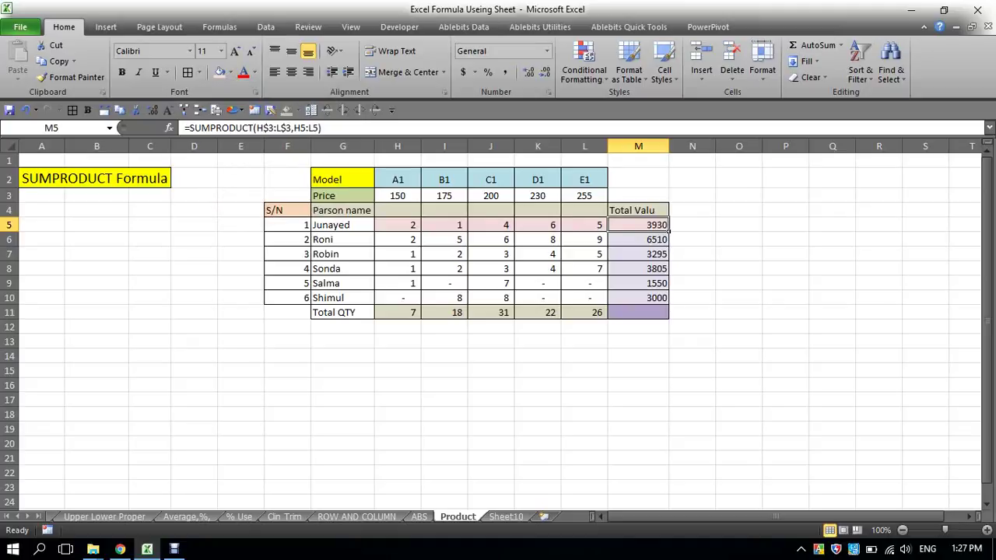
Insert =SUM(M5:M10) in M11 for a grand total of 22090.
{"action": "left_click", "coordinate": [585, 312]}
{"action": "left_click", "coordinate": [638, 313]}
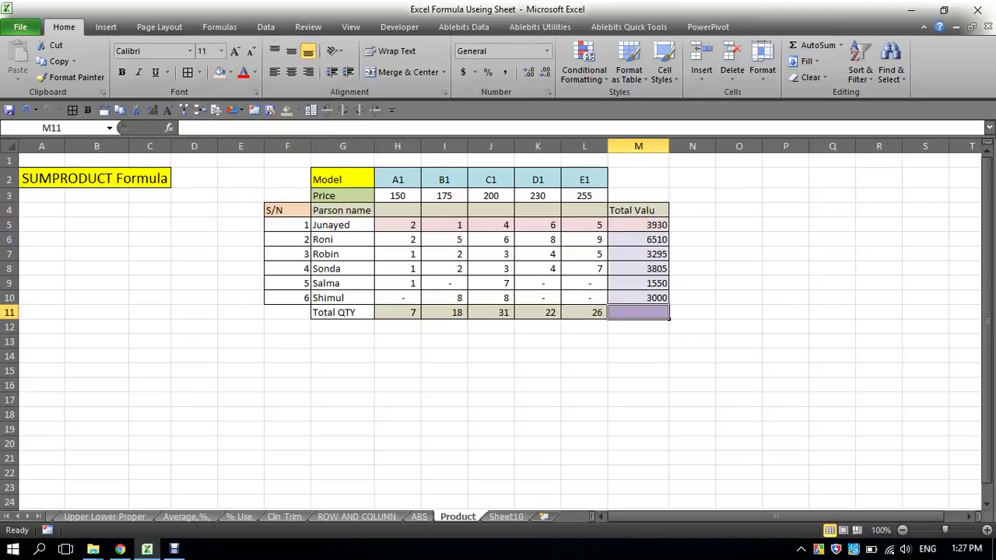
{"action": "key", "text": "alt+equal"}
{"action": "key", "text": "ctrl+Return"}
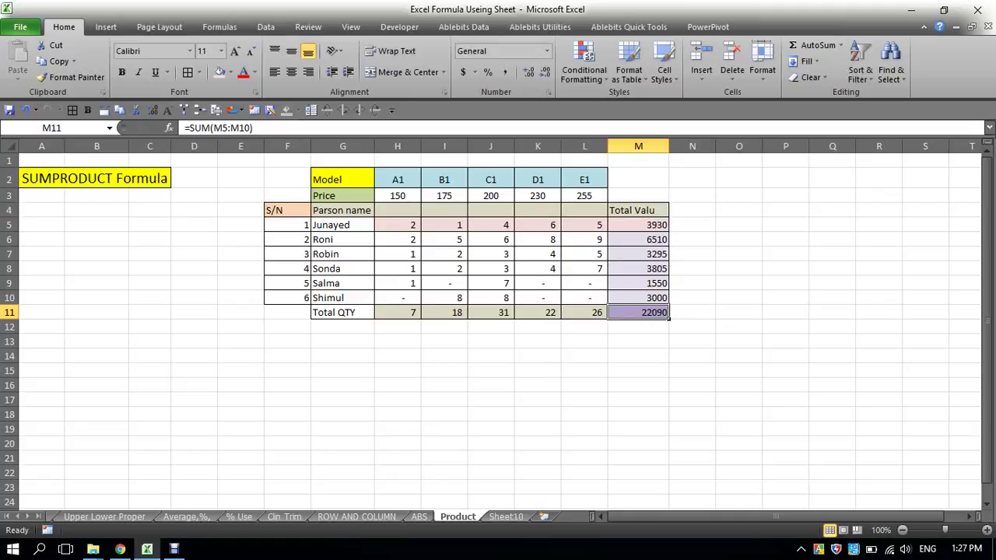
Check the column total formulas in row 11 and the Total Value formulas in M5 to M7.
{"action": "left_click", "coordinate": [398, 313]}
{"action": "left_click", "coordinate": [444, 312]}
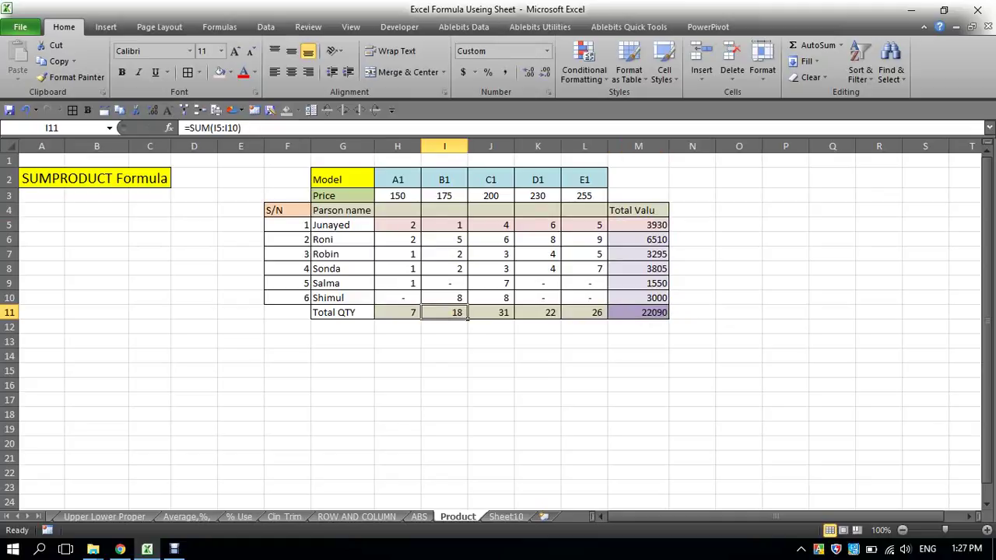
{"action": "left_click", "coordinate": [491, 312]}
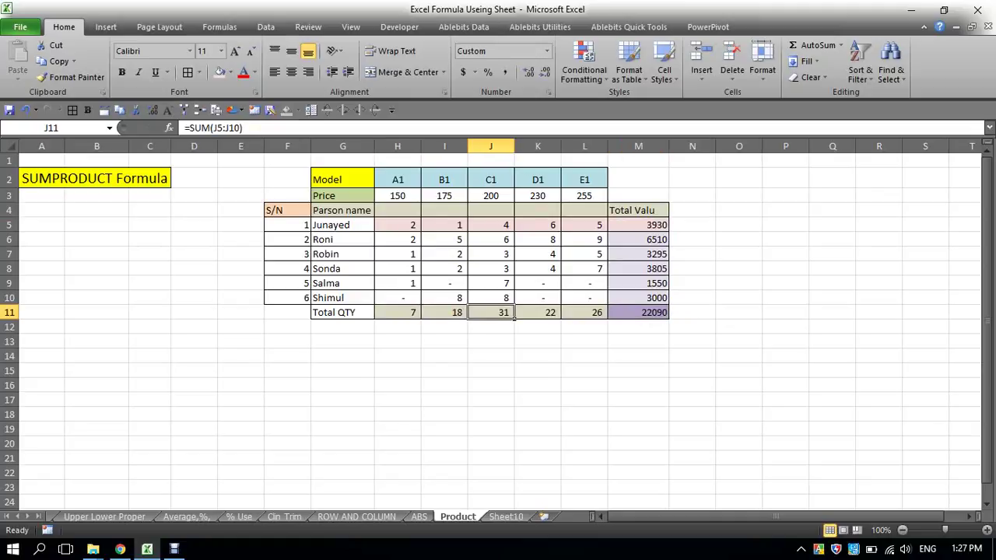
{"action": "left_click", "coordinate": [397, 313]}
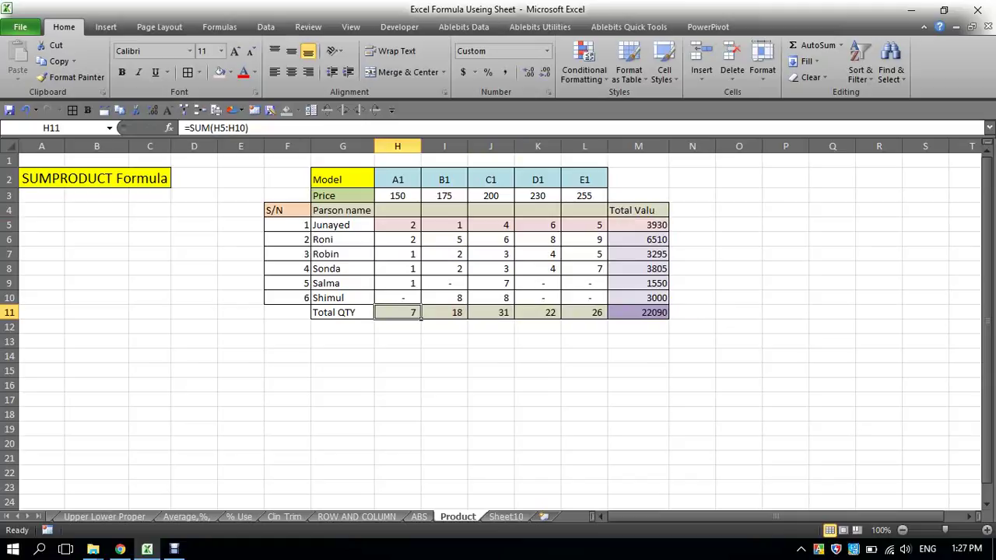
{"action": "left_click", "coordinate": [638, 225]}
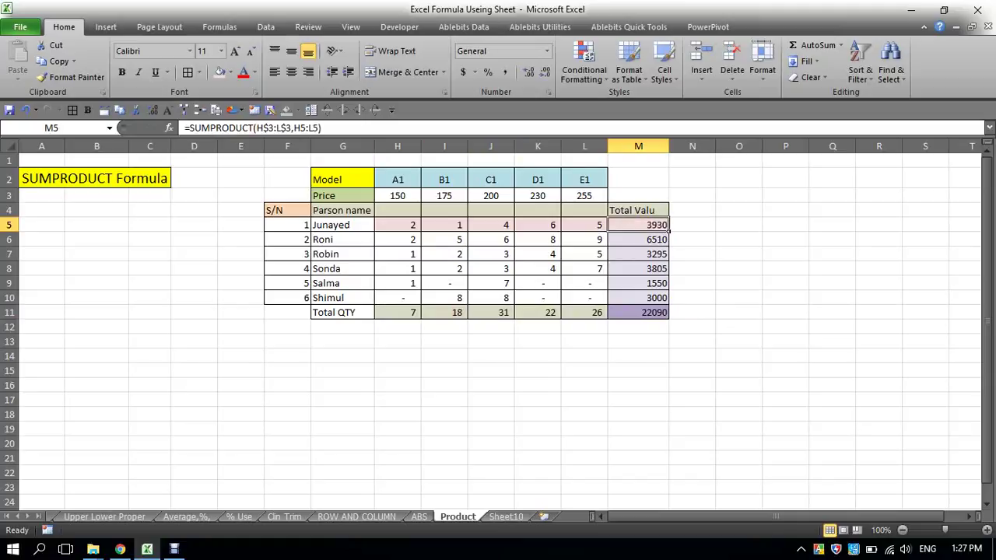
{"action": "left_click", "coordinate": [638, 239]}
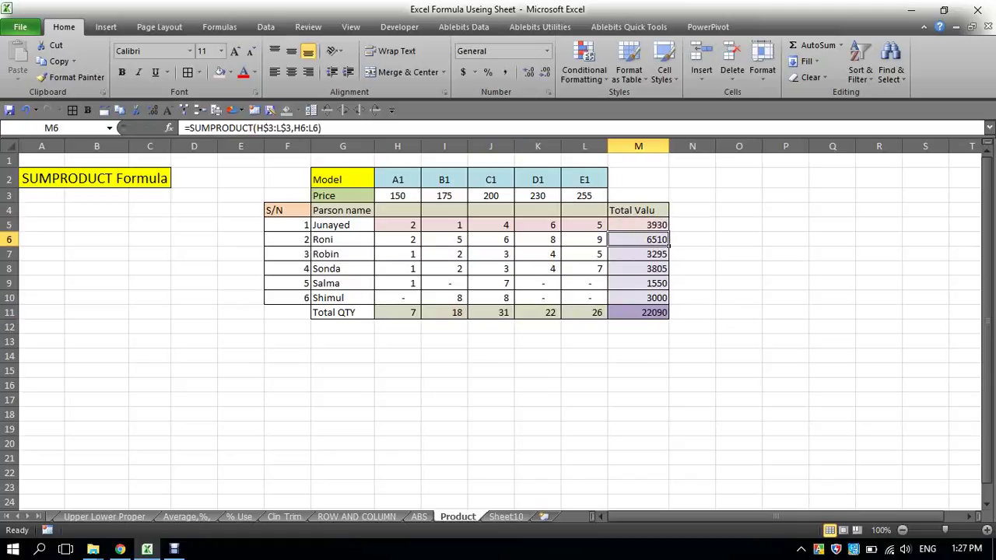
{"action": "left_click", "coordinate": [638, 225]}
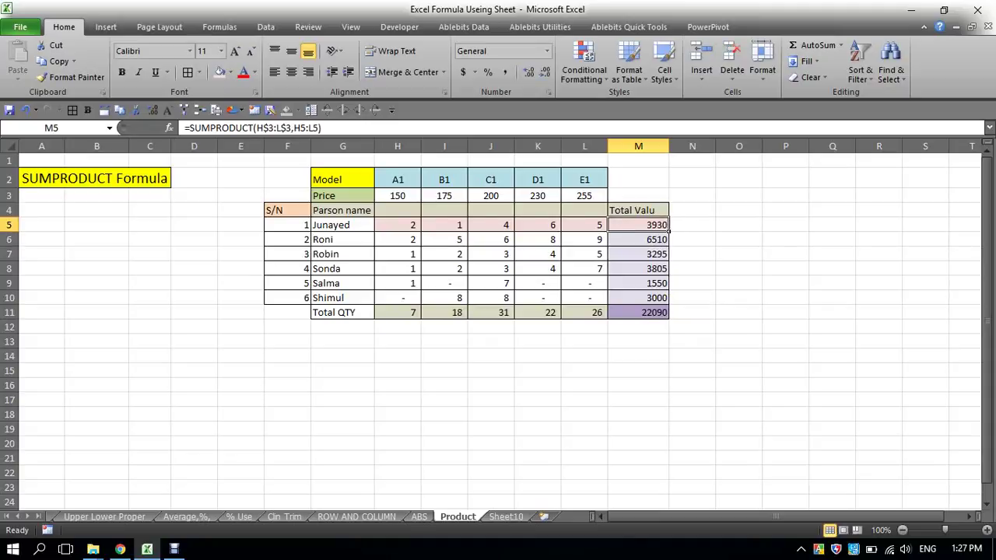
{"action": "left_click", "coordinate": [638, 240]}
{"action": "left_click", "coordinate": [638, 253]}
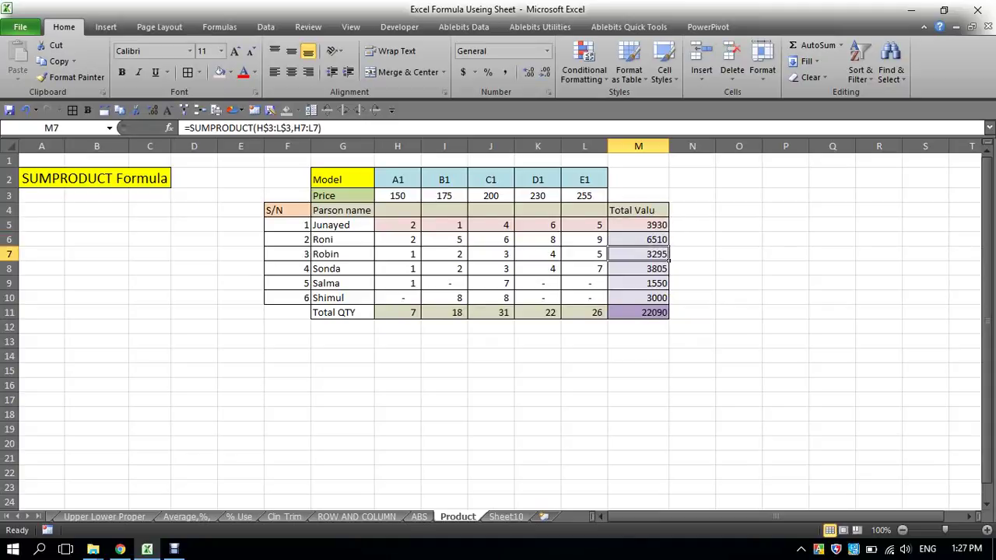